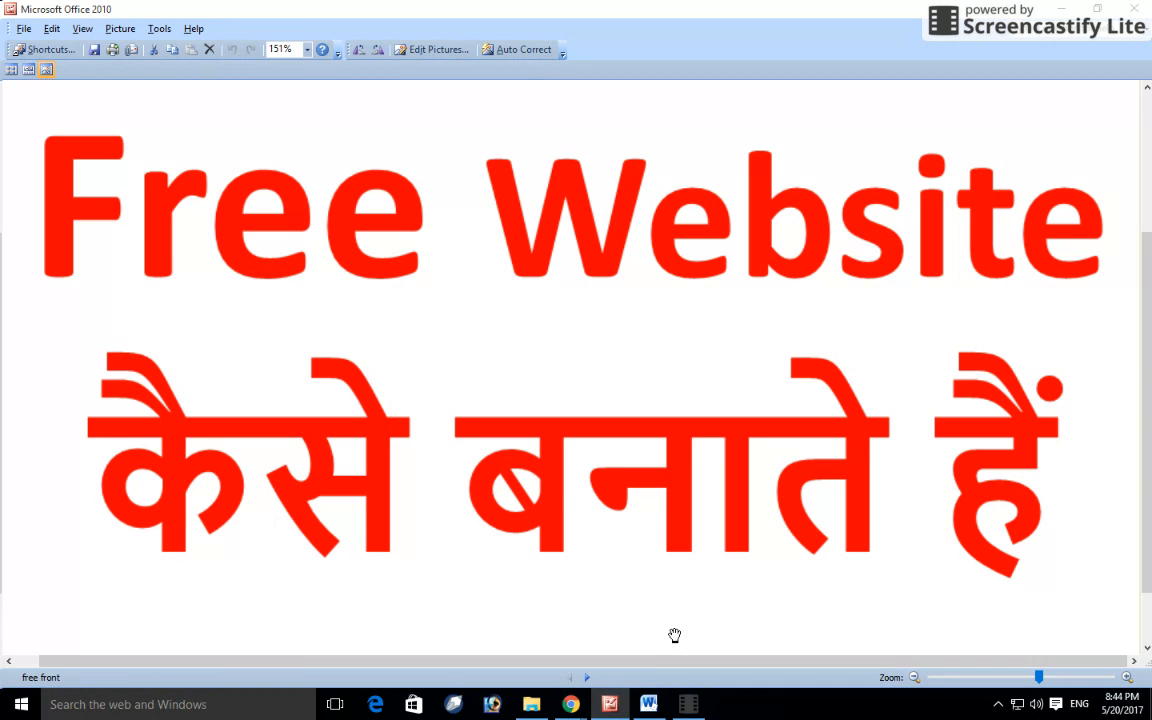
# Step: Bring the YouTube video window to the front
pyautogui.moveTo(571, 707)
pyautogui.click(512, 600)
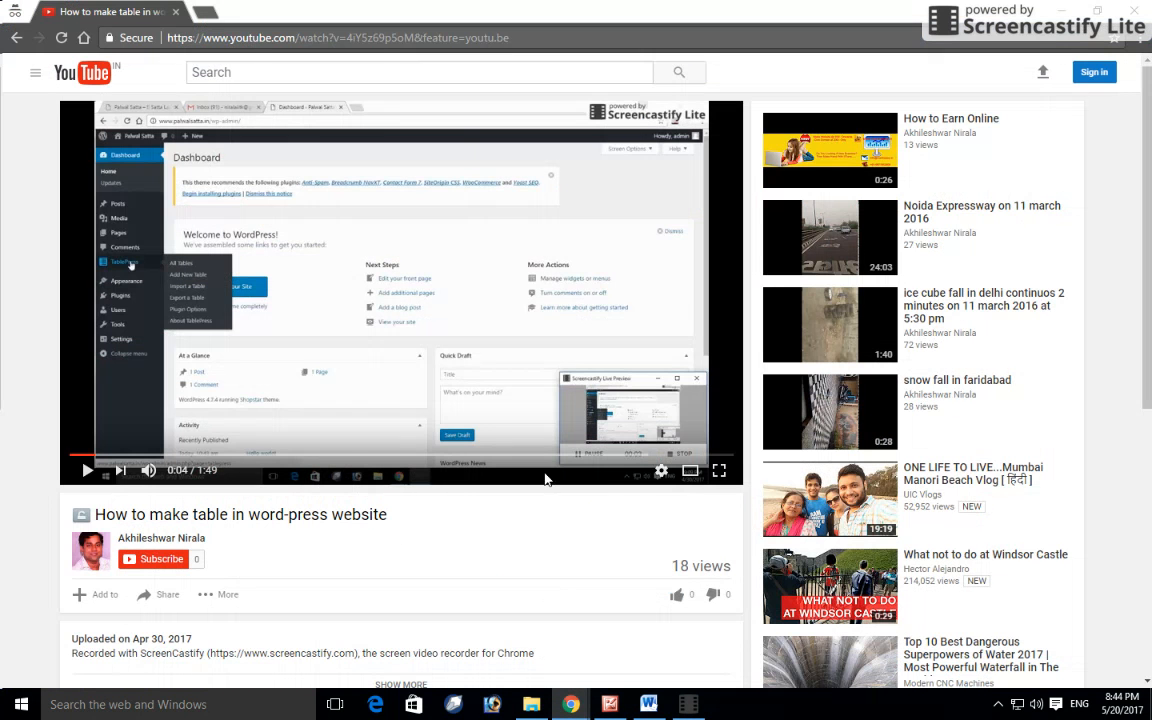
pyautogui.click(143, 566)
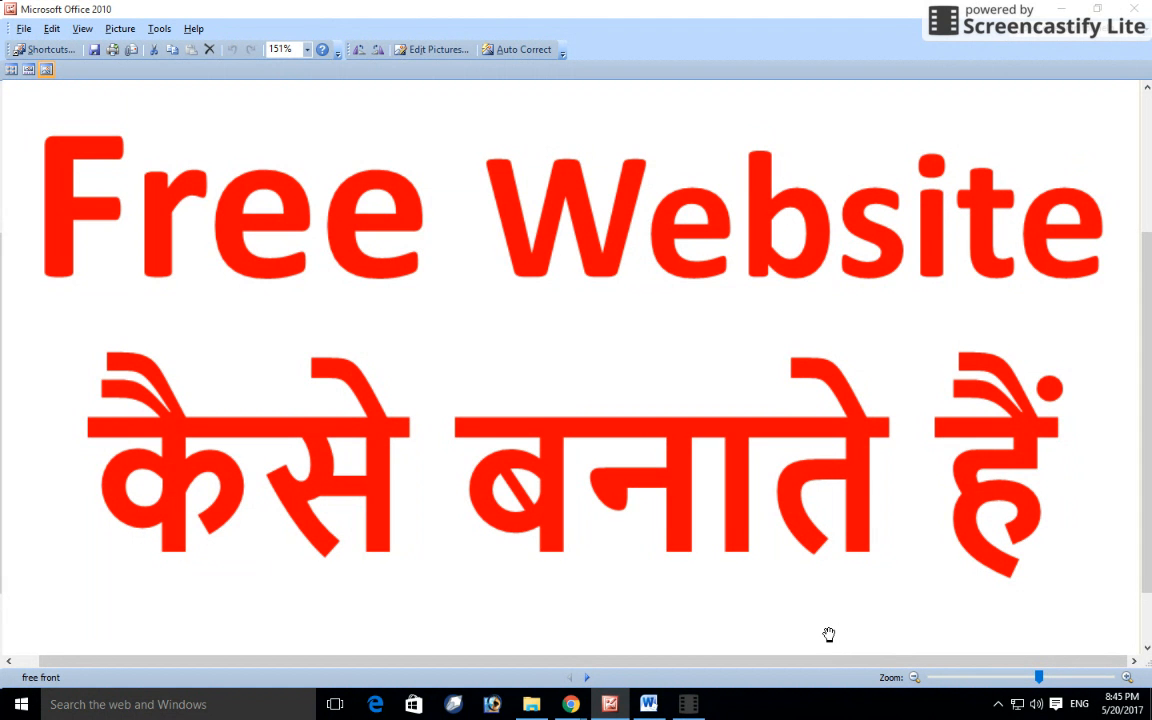
# Step: Switch to the Google browser window and search for martineasy
pyautogui.click(570, 704)
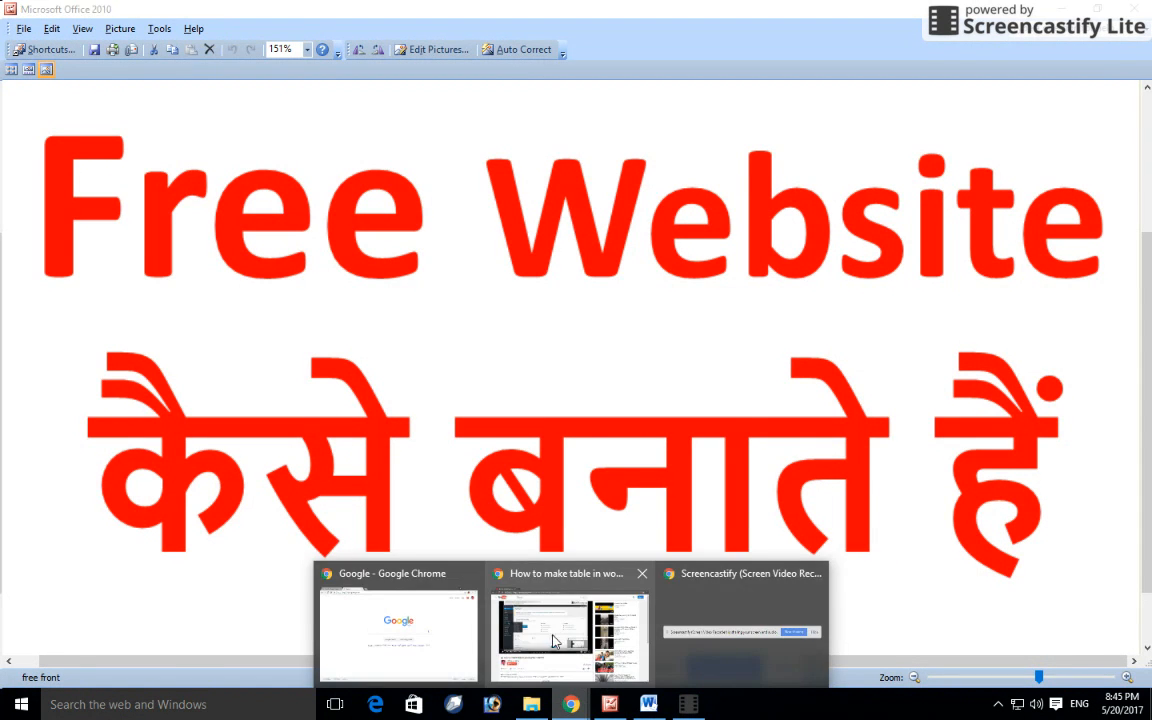
pyautogui.click(440, 648)
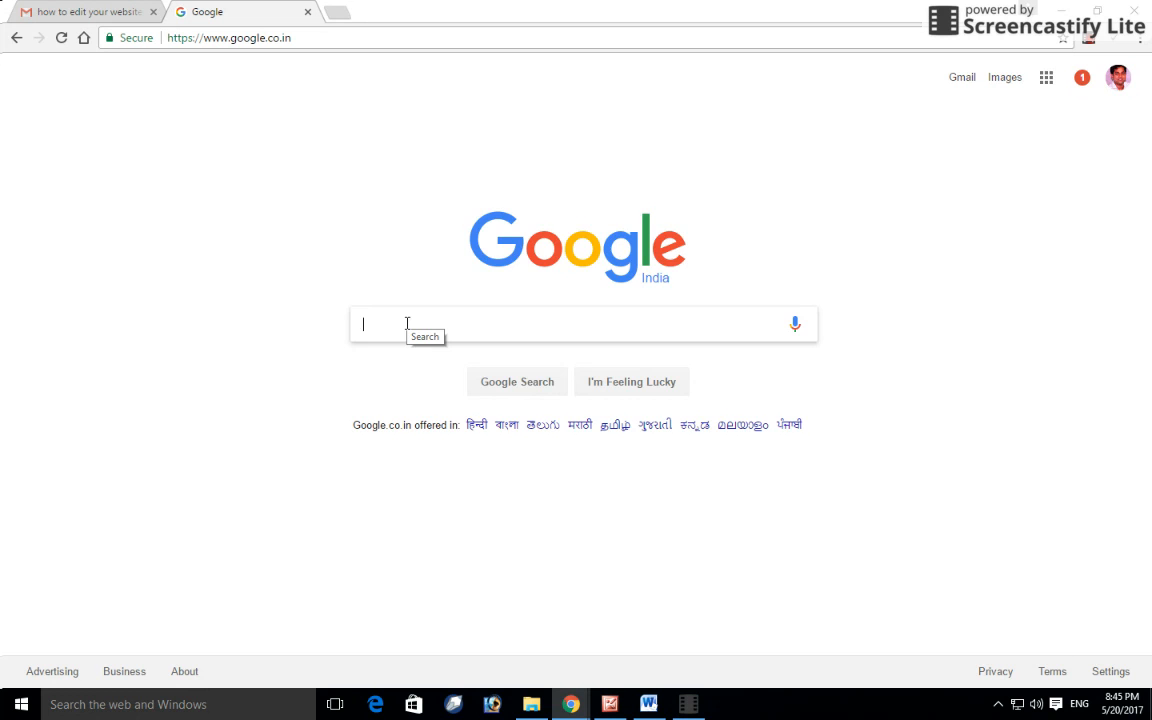
pyautogui.write('martineasy')
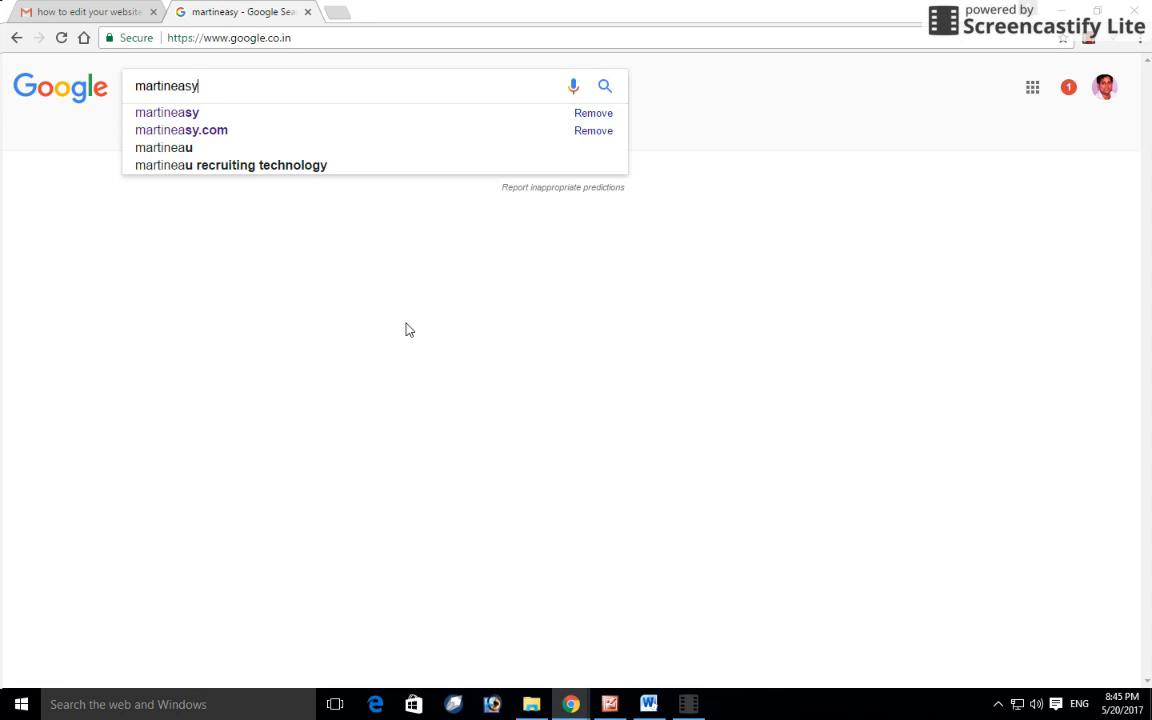
pyautogui.press('Return')
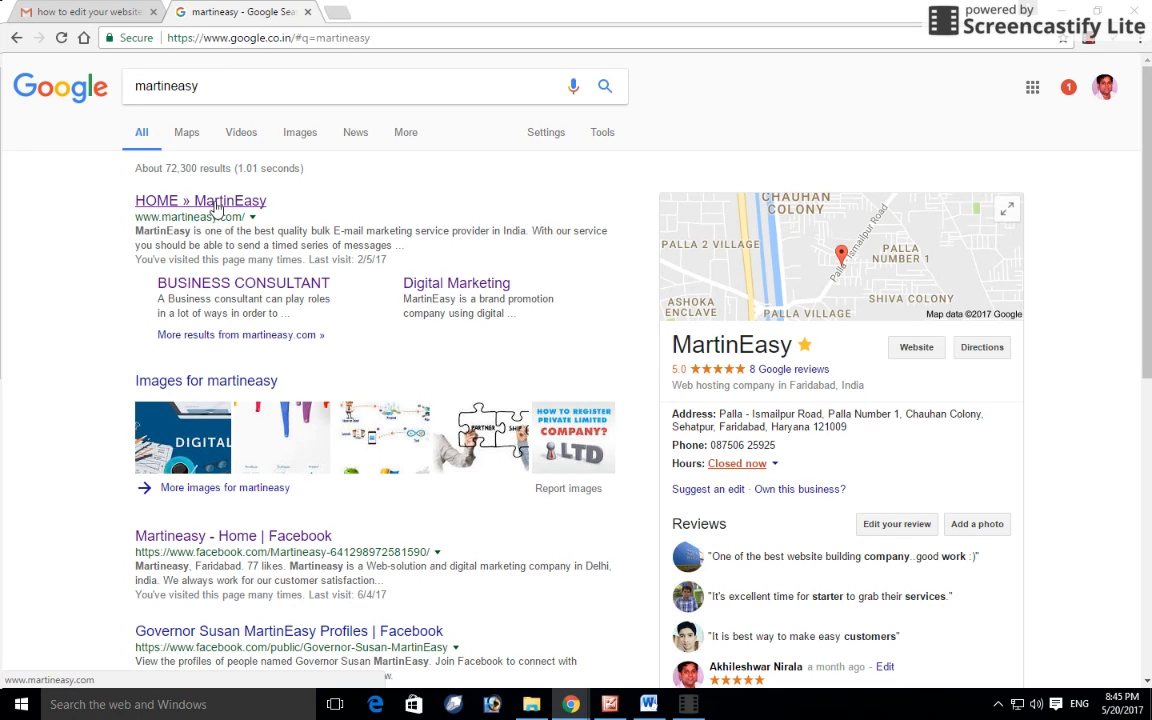
pyautogui.click(215, 206)
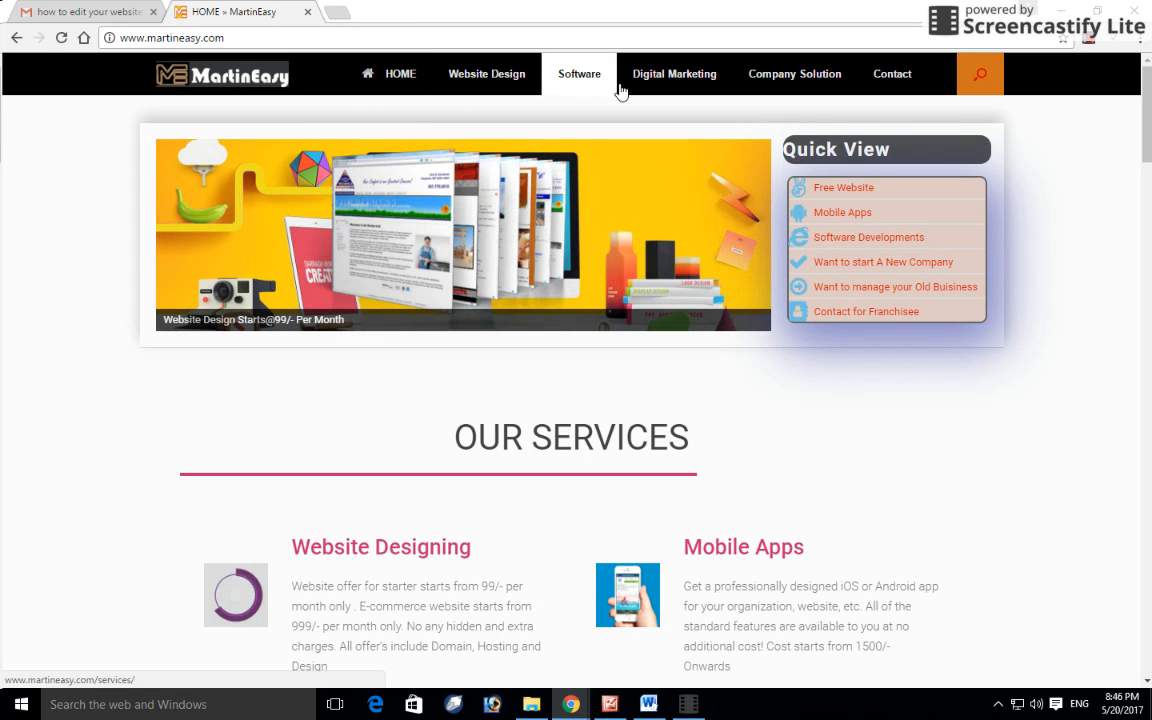
pyautogui.moveTo(798, 80)
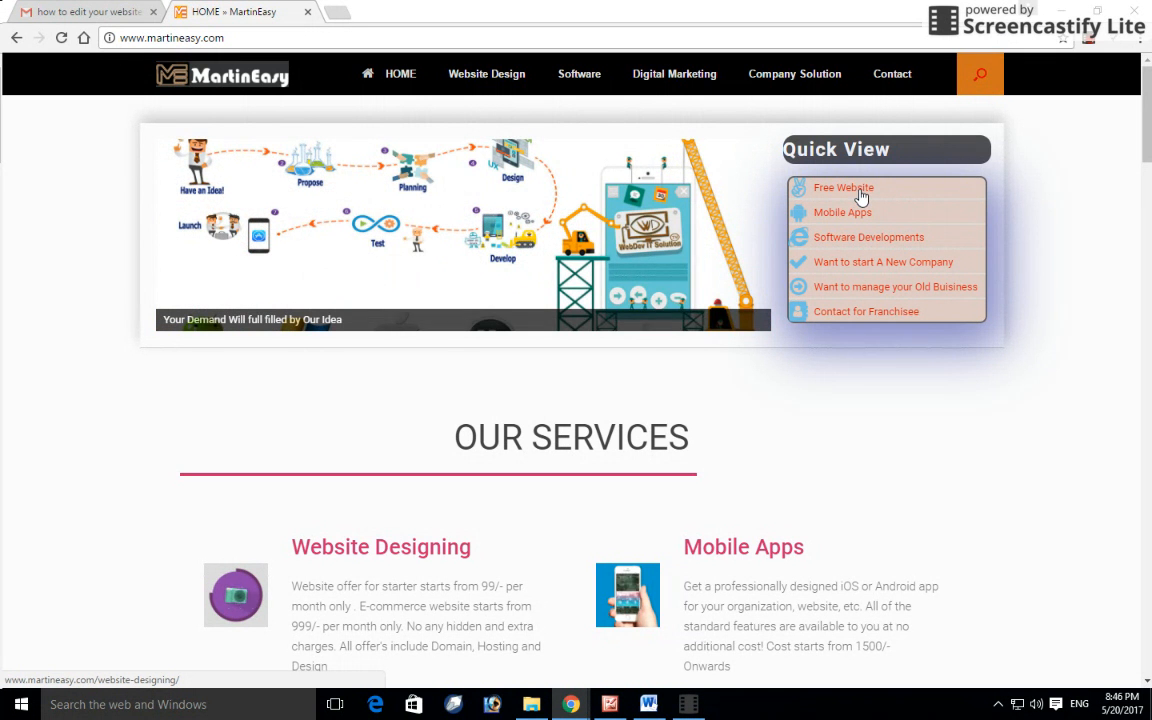
# Step: Open Free Website from Quick View and scroll past the pricing cards to the FREE WEBSITE heading
pyautogui.click(861, 193)
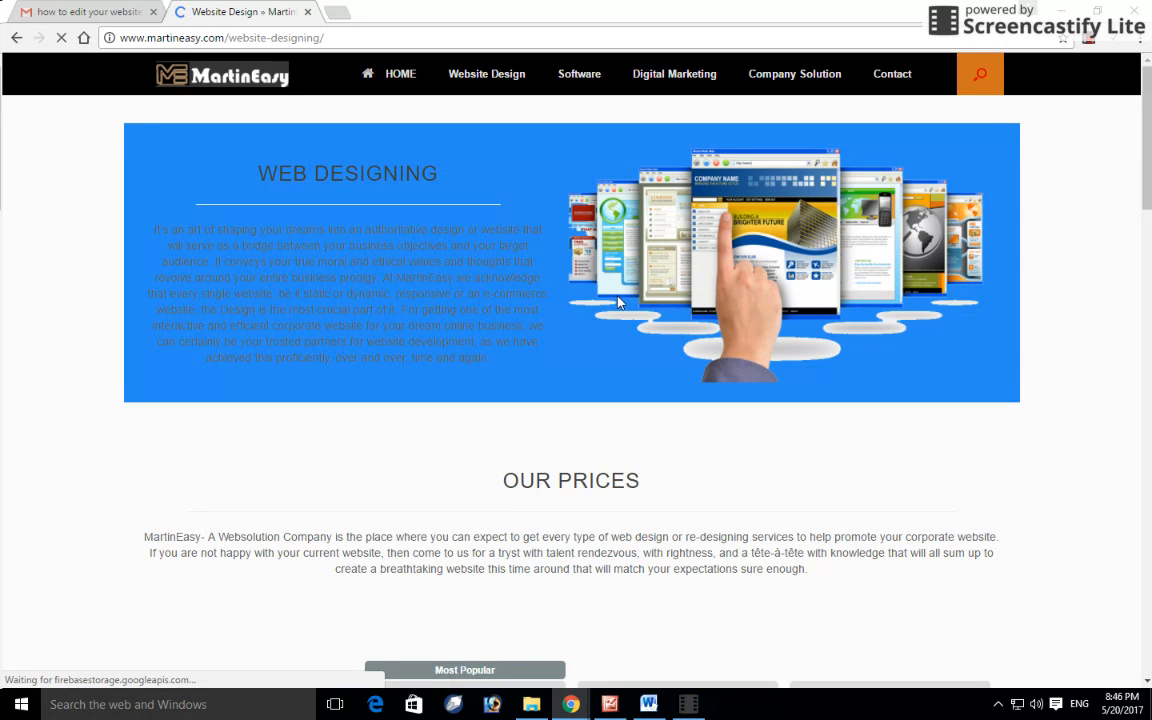
pyautogui.scroll(-3, 618, 302)
pyautogui.scroll(3, 617, 301)
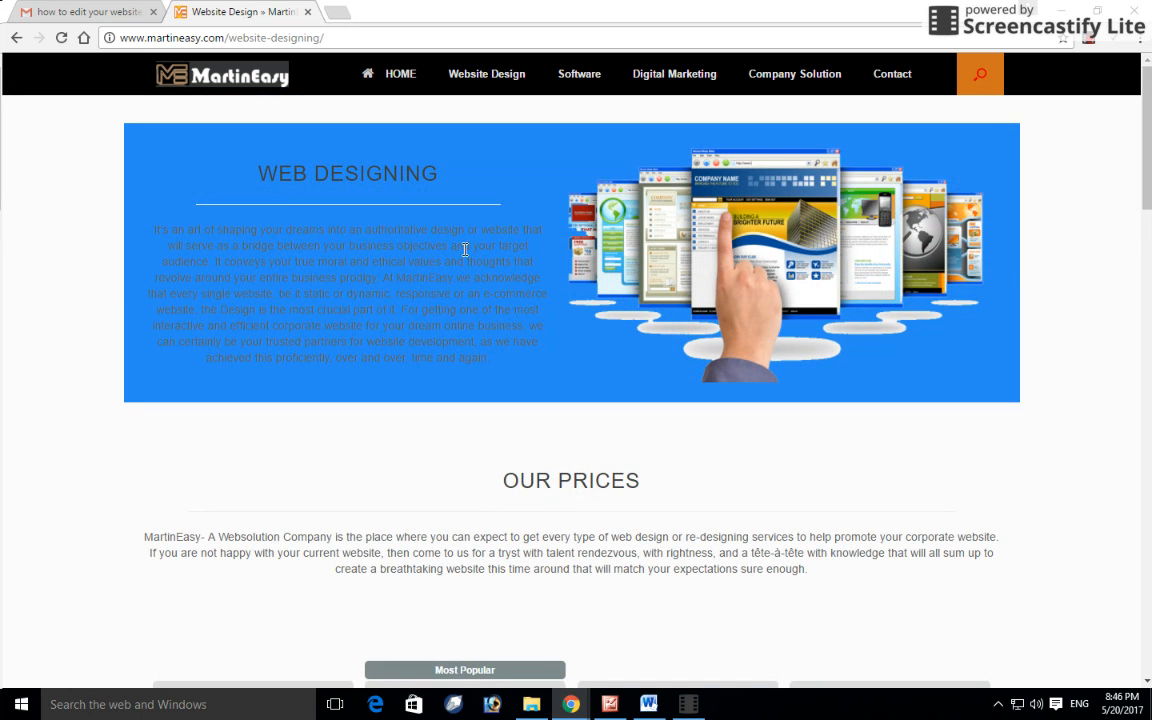
pyautogui.scroll(-3, 478, 306)
pyautogui.scroll(-3, 584, 340)
pyautogui.scroll(-3, 520, 335)
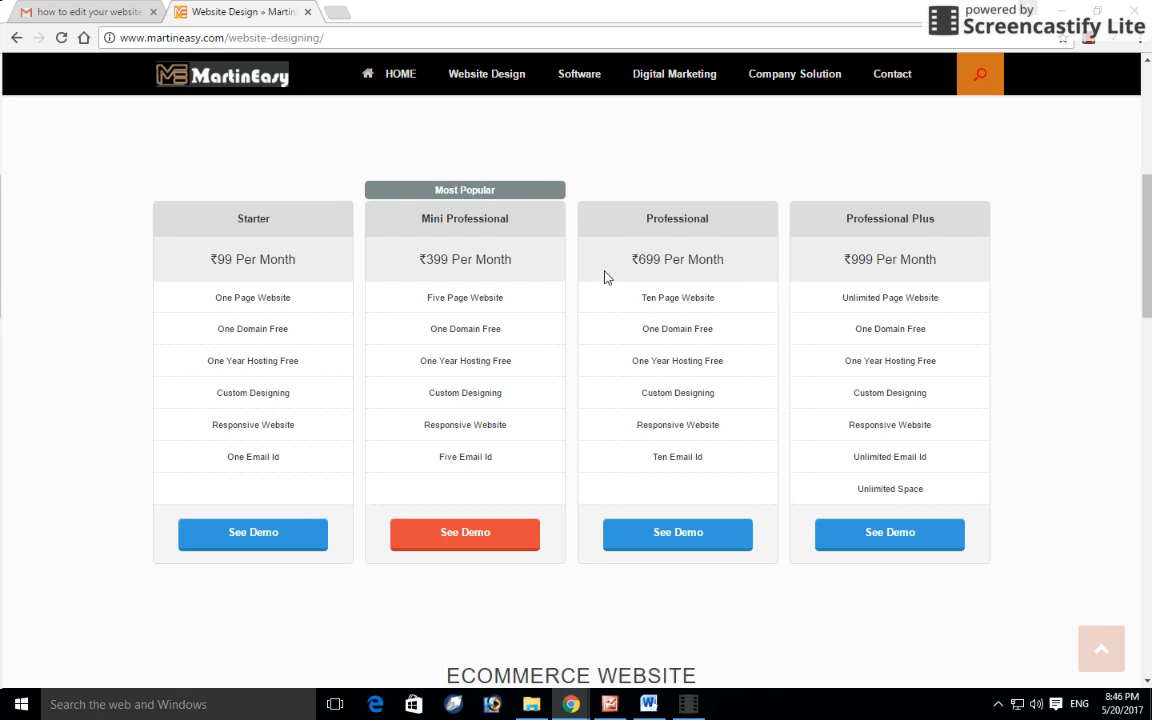
pyautogui.scroll(-3, 576, 290)
pyautogui.scroll(-2, 520, 255)
pyautogui.scroll(-2, 565, 250)
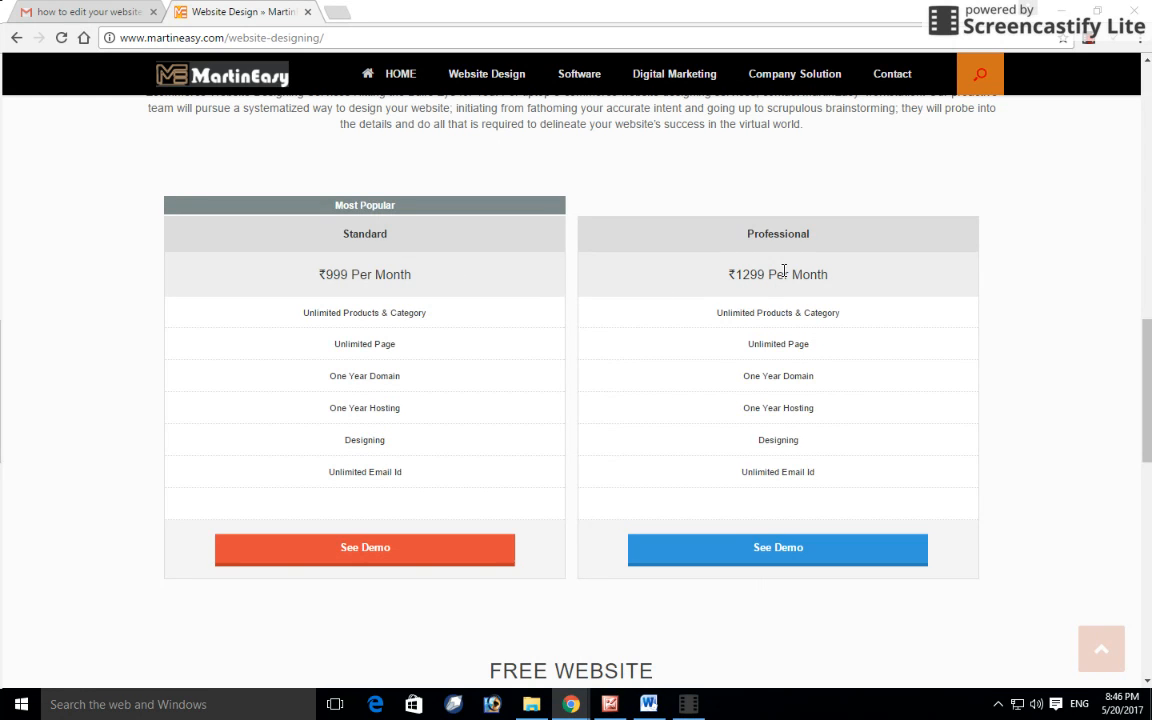
pyautogui.scroll(-1, 499, 332)
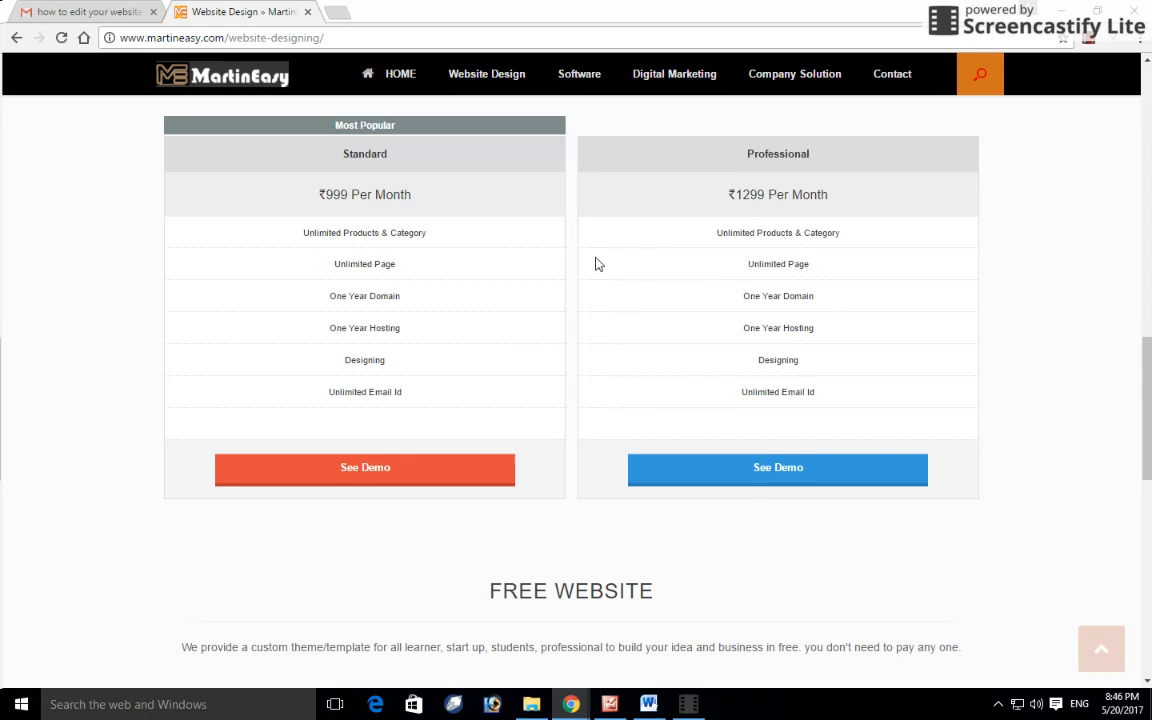
pyautogui.scroll(-3, 597, 263)
pyautogui.moveTo(440, 258); pyautogui.dragTo(676, 288)
pyautogui.click(676, 289)
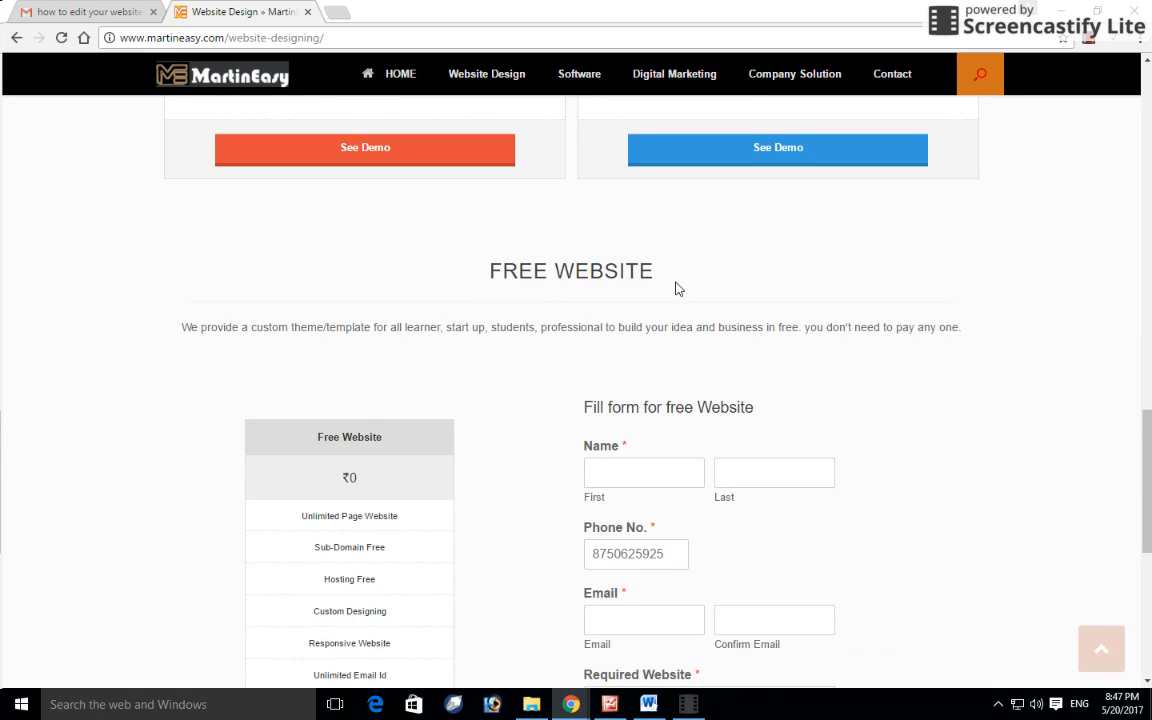
pyautogui.scroll(-1, 640, 280)
pyautogui.scroll(-1, 275, 319)
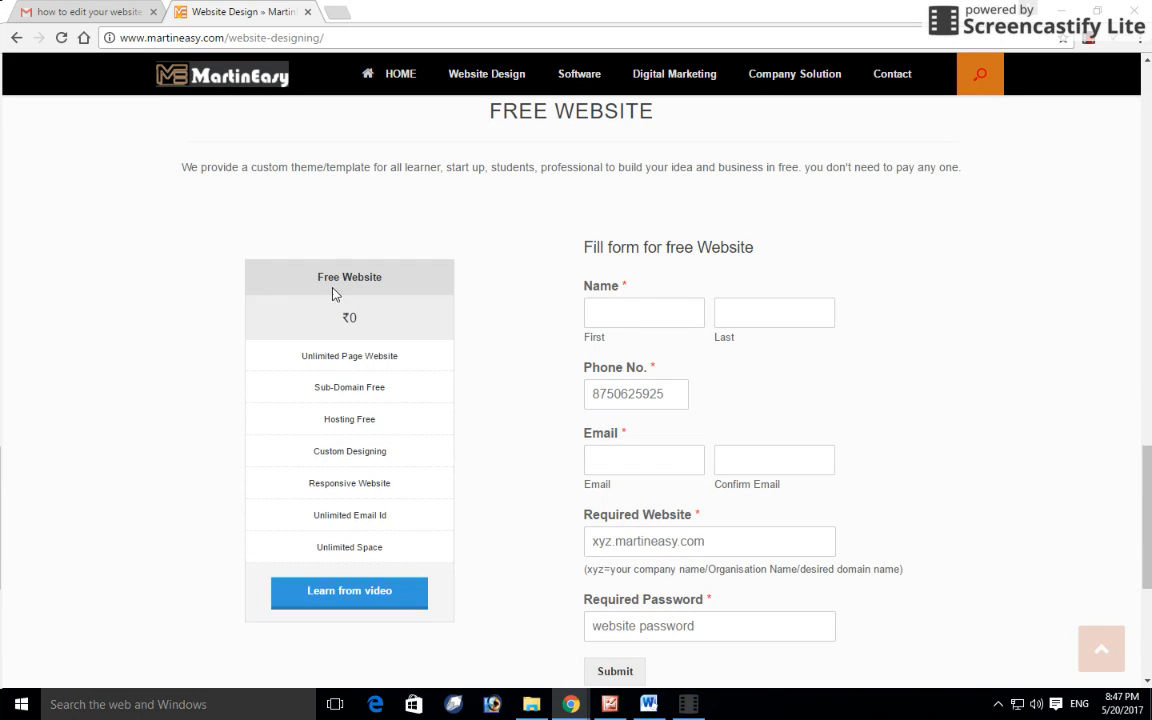
pyautogui.moveTo(347, 318); pyautogui.dragTo(375, 314)
pyautogui.click(411, 342)
pyautogui.scroll(-1, 360, 320)
pyautogui.moveTo(312, 277); pyautogui.dragTo(409, 278)
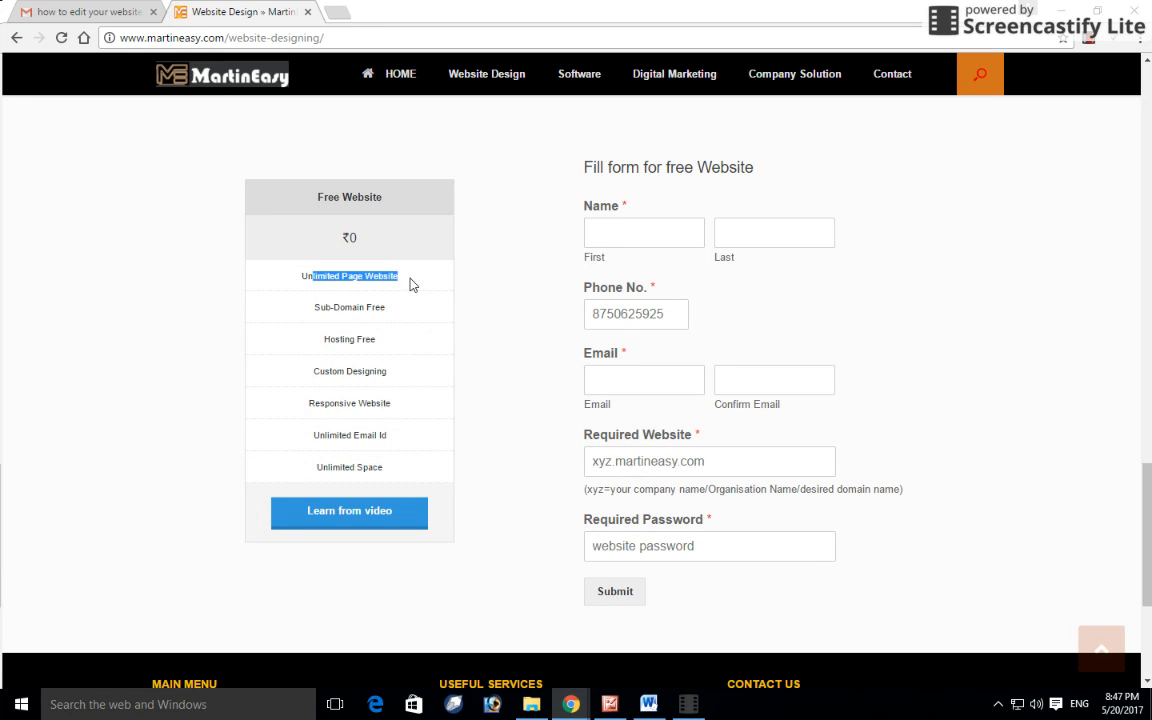
pyautogui.moveTo(314, 310); pyautogui.dragTo(388, 307)
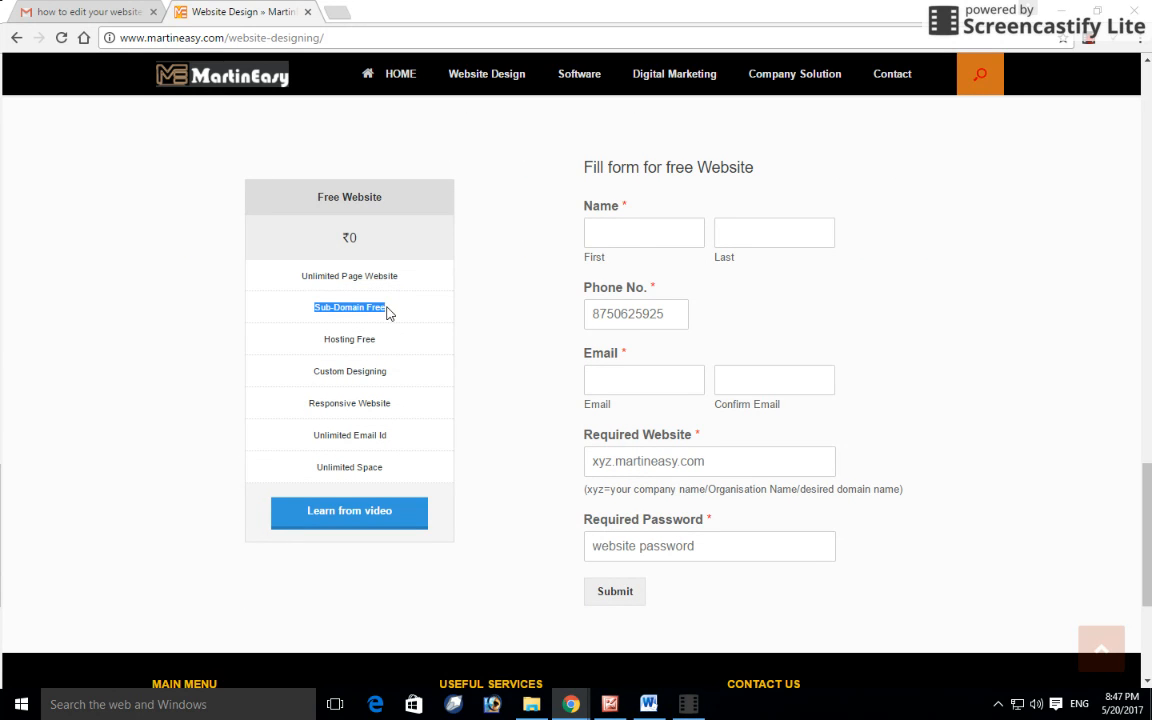
pyautogui.click(384, 308)
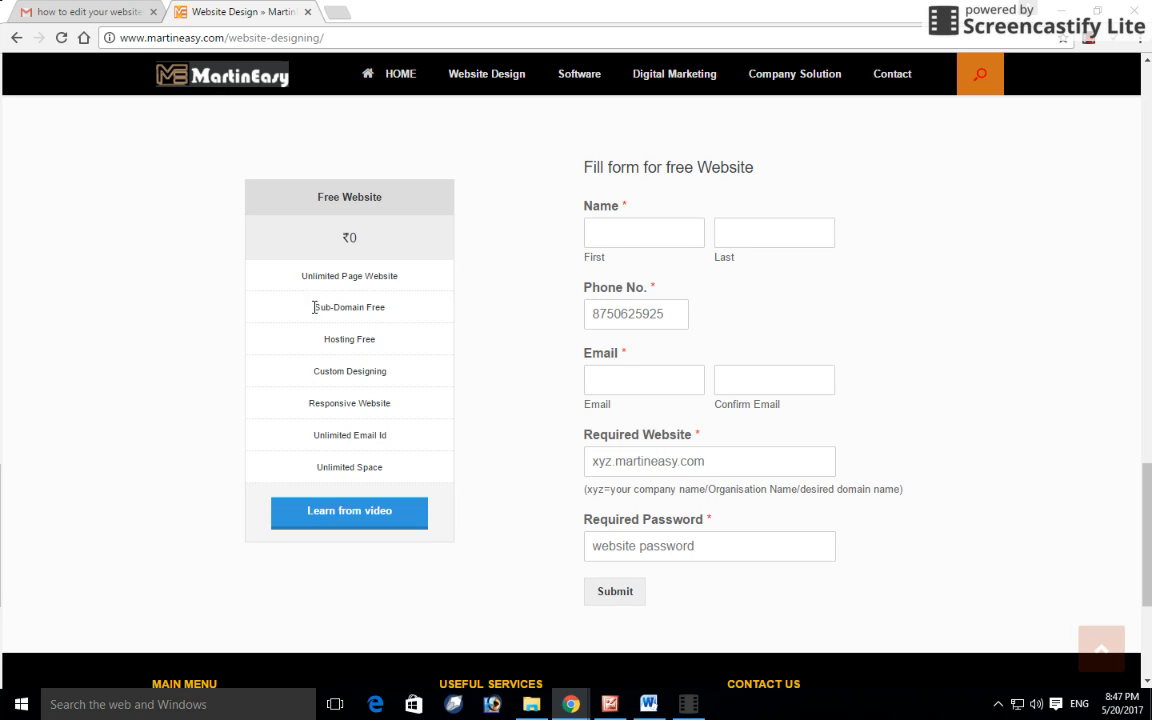
pyautogui.moveTo(314, 309); pyautogui.dragTo(391, 313)
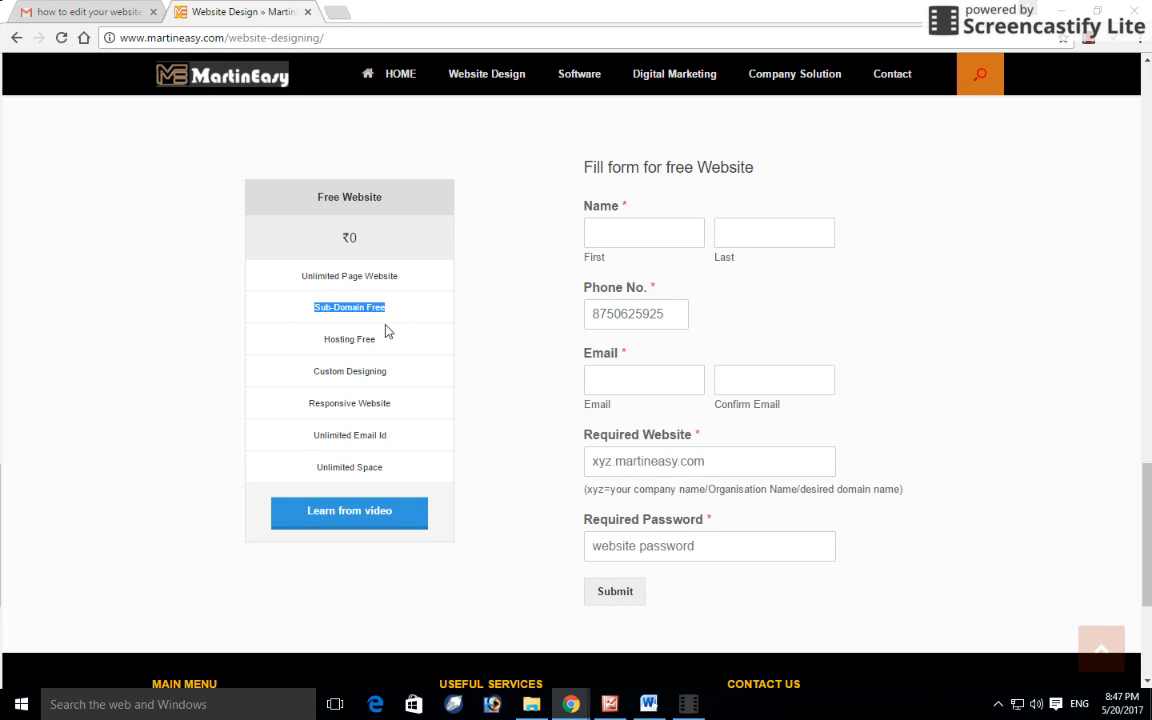
pyautogui.moveTo(322, 338); pyautogui.dragTo(376, 339)
pyautogui.moveTo(316, 368); pyautogui.dragTo(389, 376)
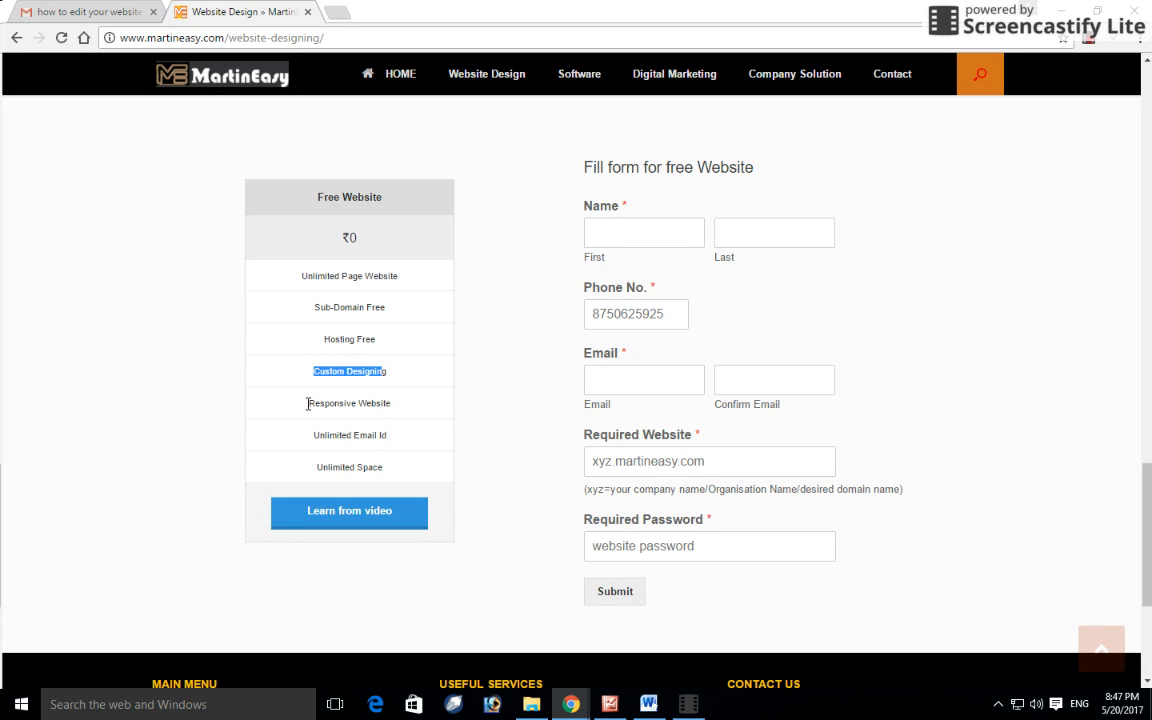
pyautogui.moveTo(309, 403); pyautogui.dragTo(399, 409)
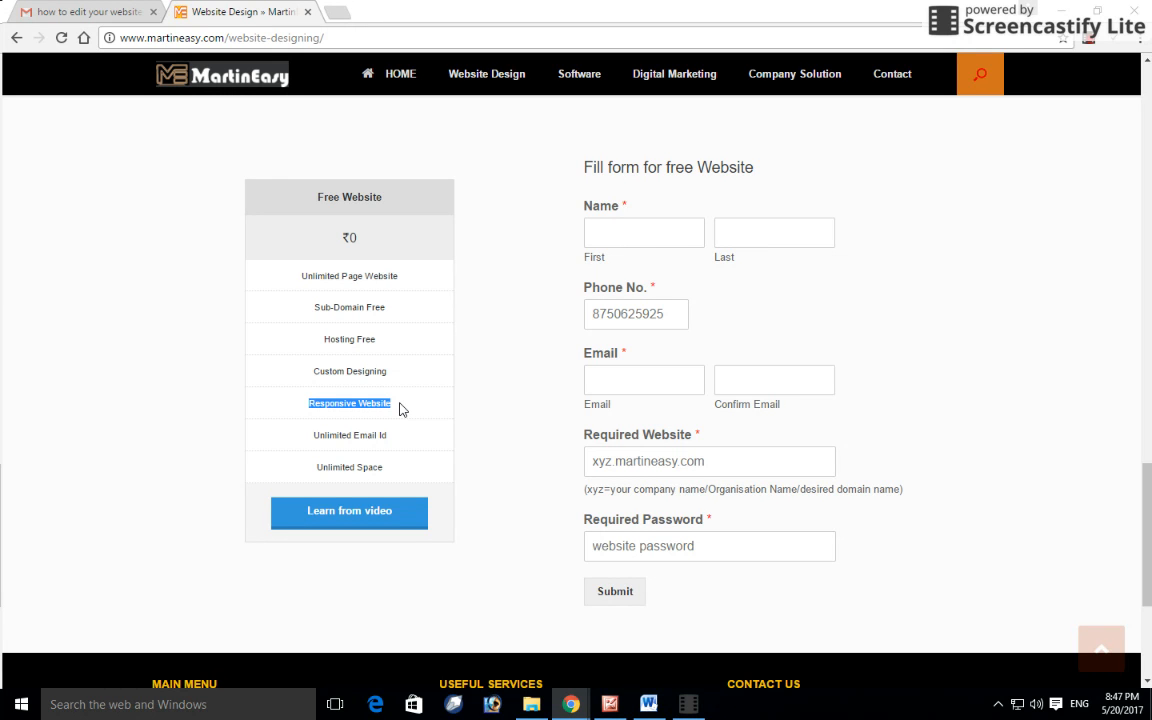
pyautogui.scroll(3, 514, 380)
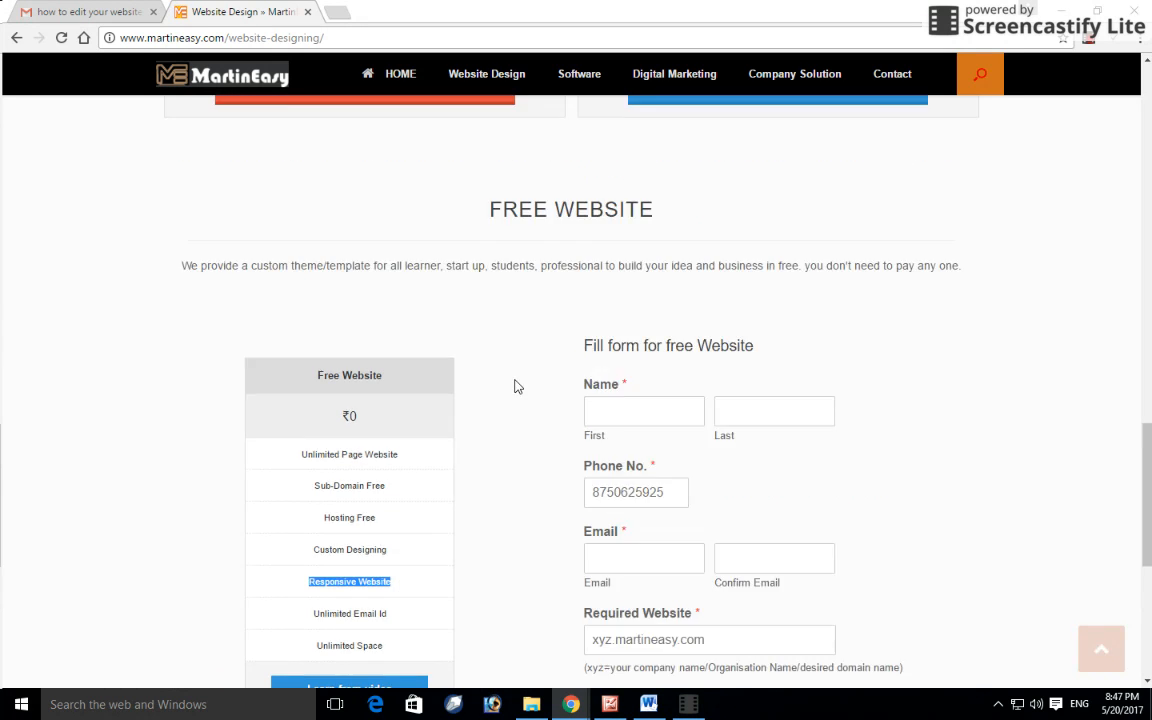
pyautogui.scroll(-2, 506, 368)
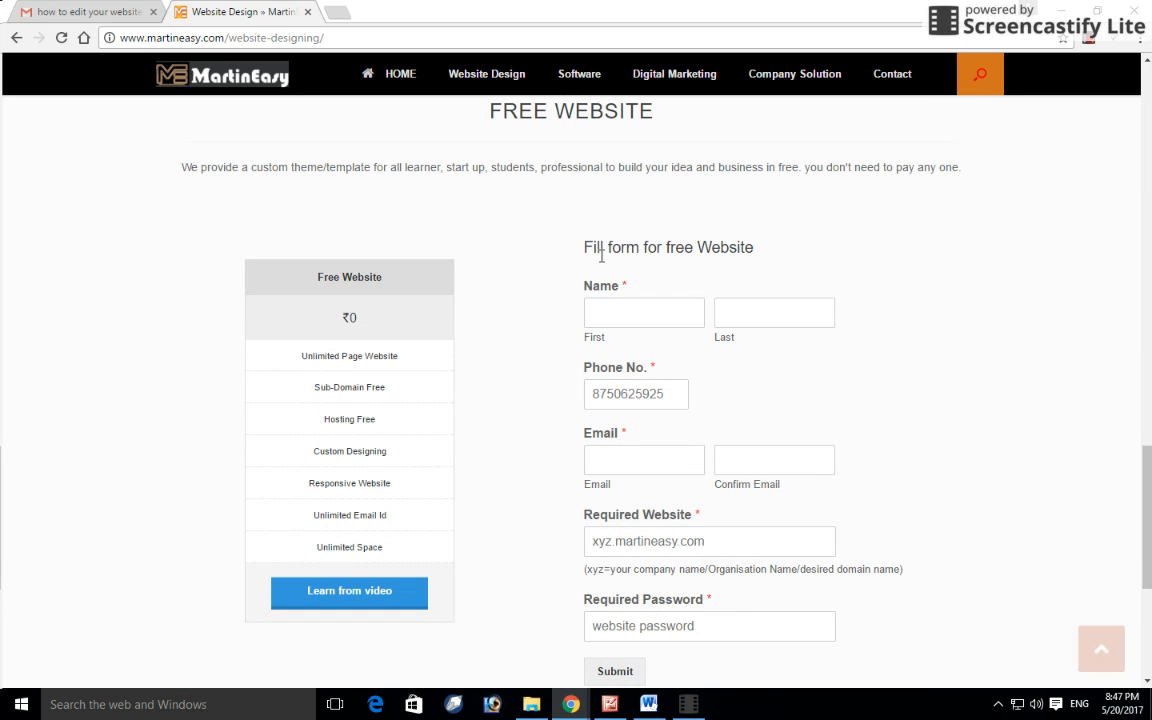
pyautogui.click(597, 312)
# Step: Fill in the first name, last name and phone number on the signup form
pyautogui.click(676, 317)
pyautogui.click(731, 310)
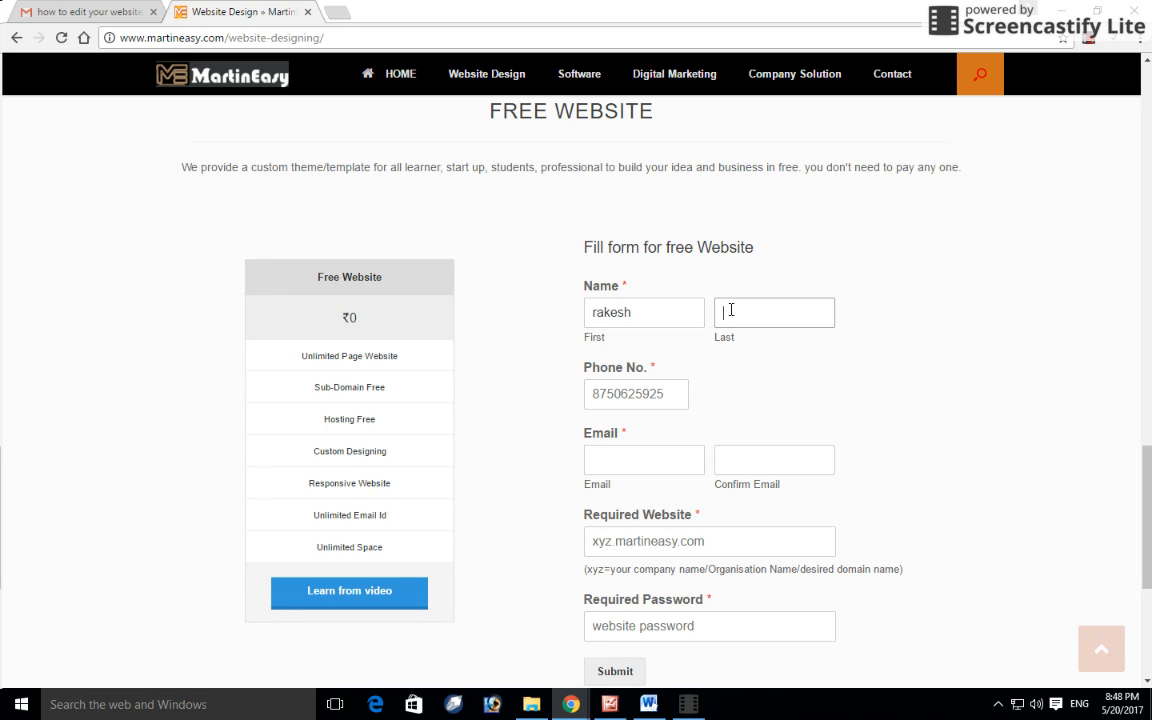
pyautogui.scroll(-1, 757, 320)
pyautogui.click(627, 314)
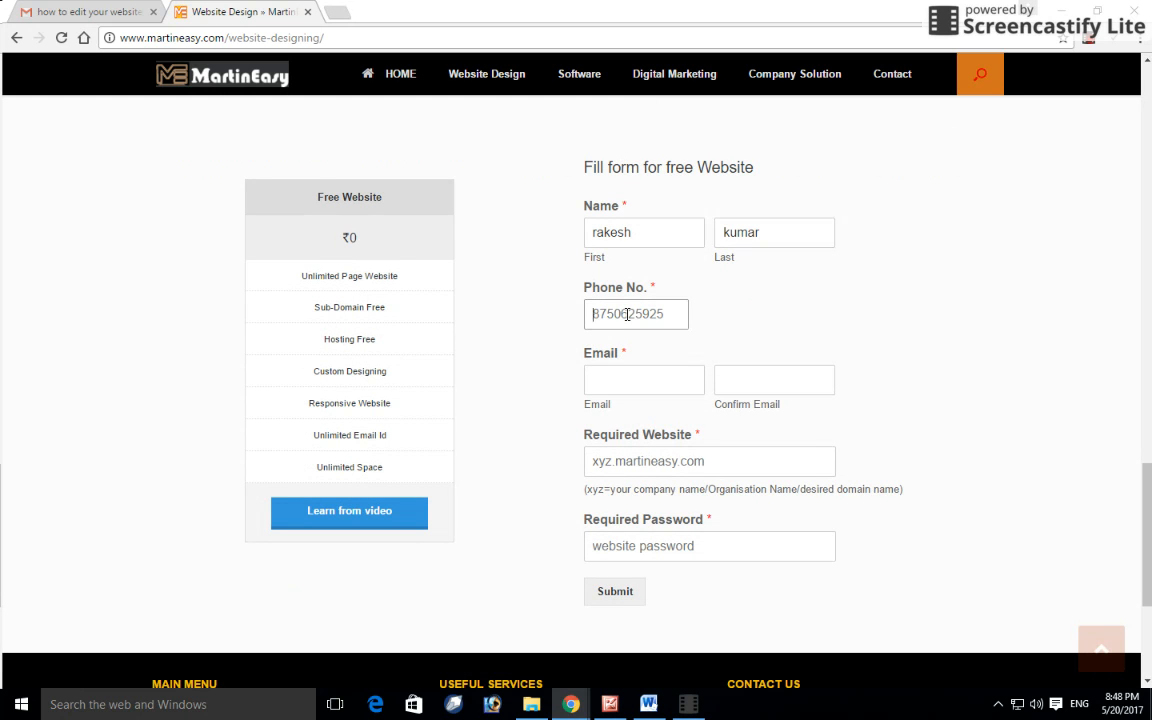
# Step: Enter the same email address in both the Email and Confirm Email fields
pyautogui.scroll(-2, 627, 314)
pyautogui.click(605, 217)
pyautogui.scroll(1, 602, 358)
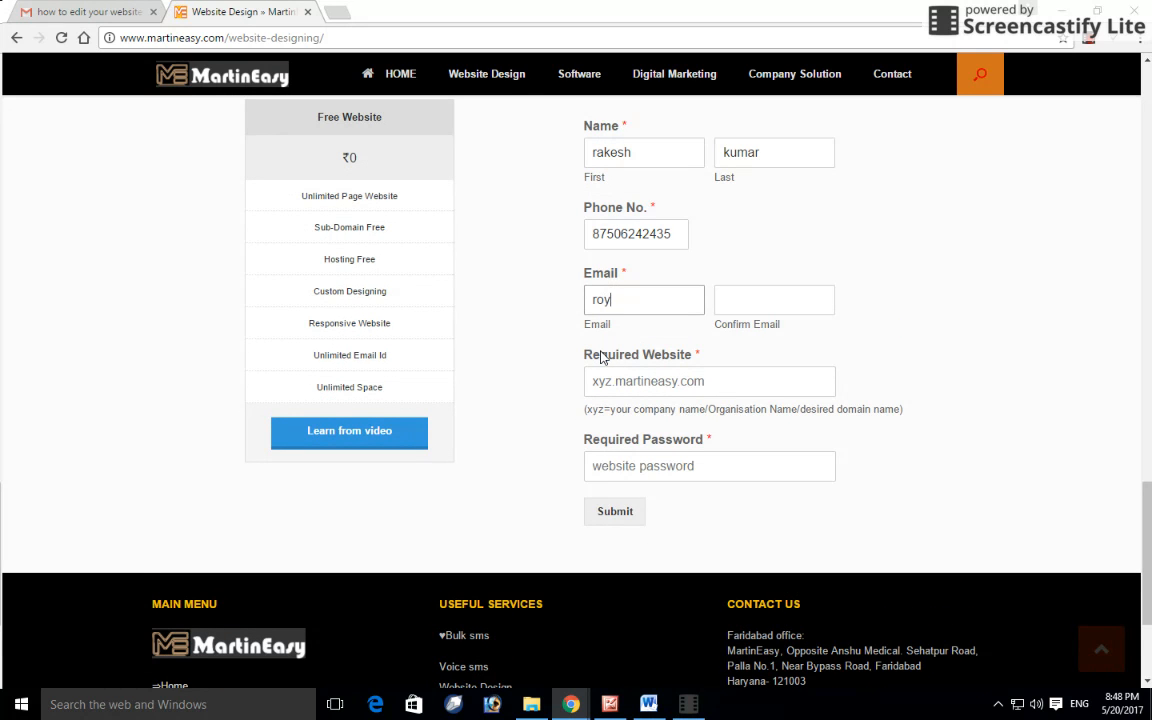
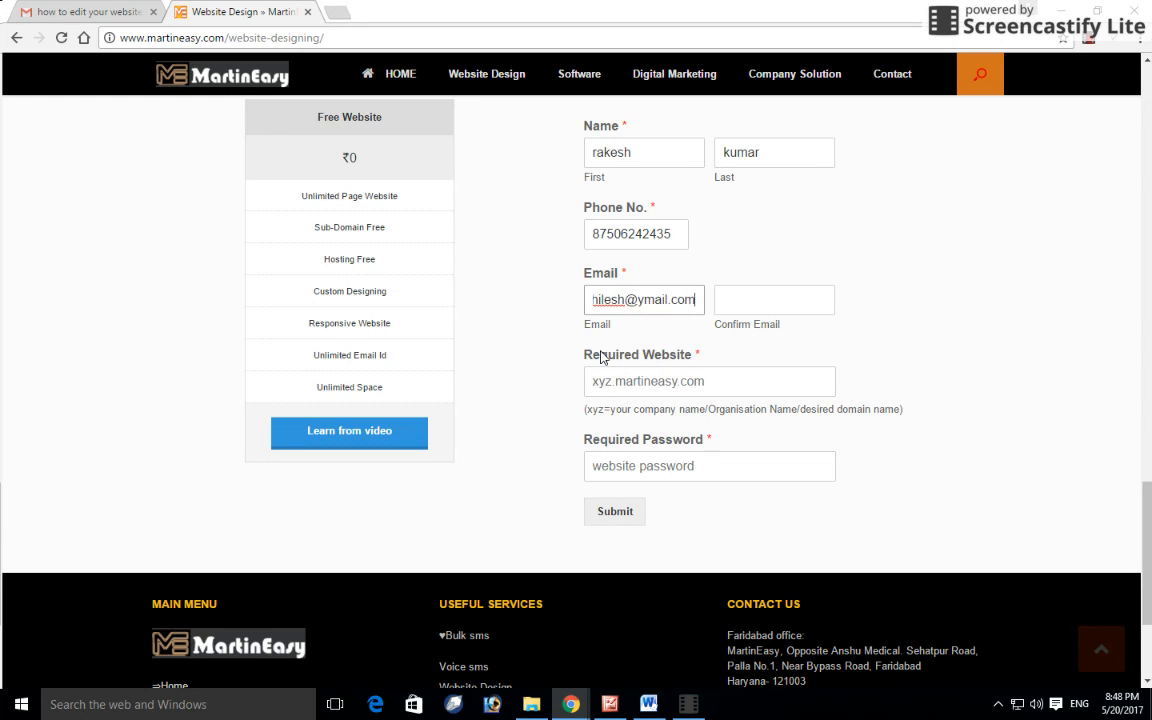
pyautogui.click(737, 294)
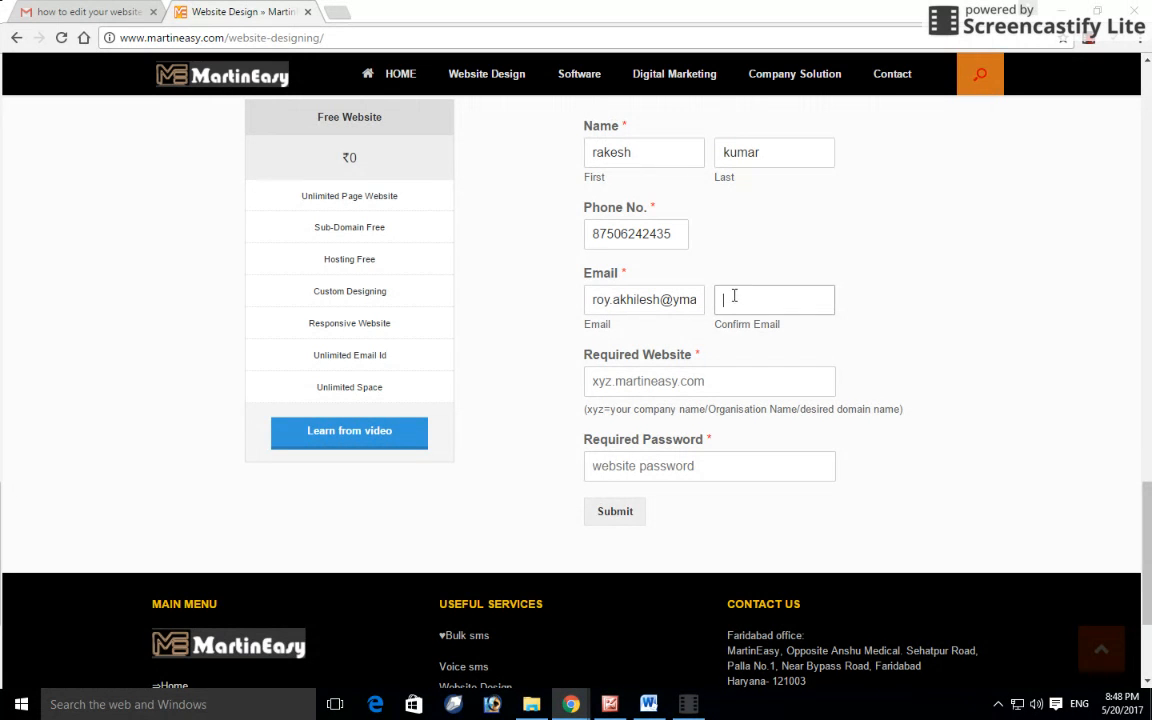
pyautogui.click(660, 300)
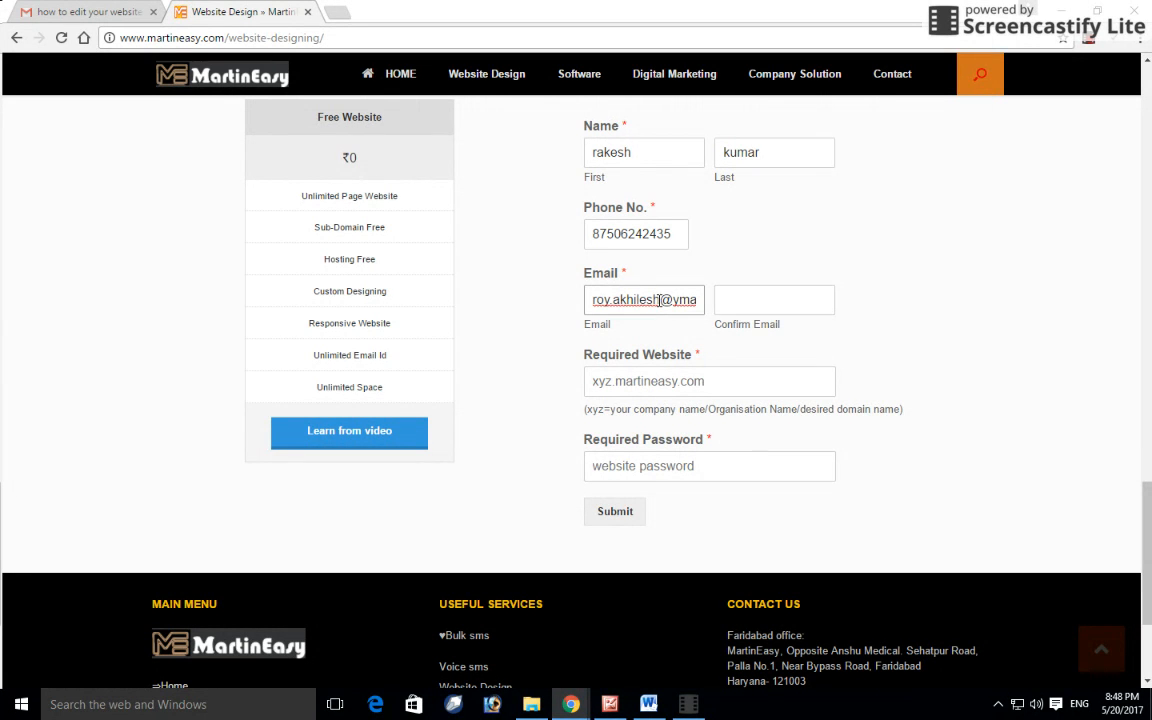
pyautogui.hotkey('ctrl', 'a')
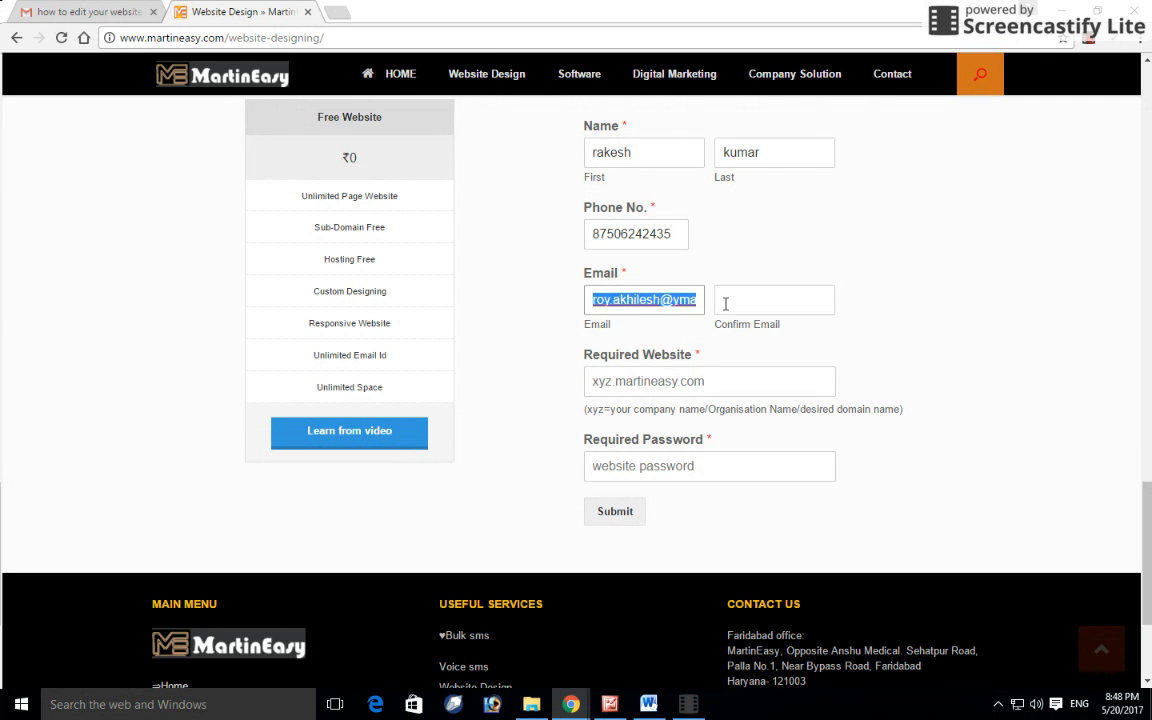
pyautogui.click(723, 302)
pyautogui.hotkey('ctrl', 'v')
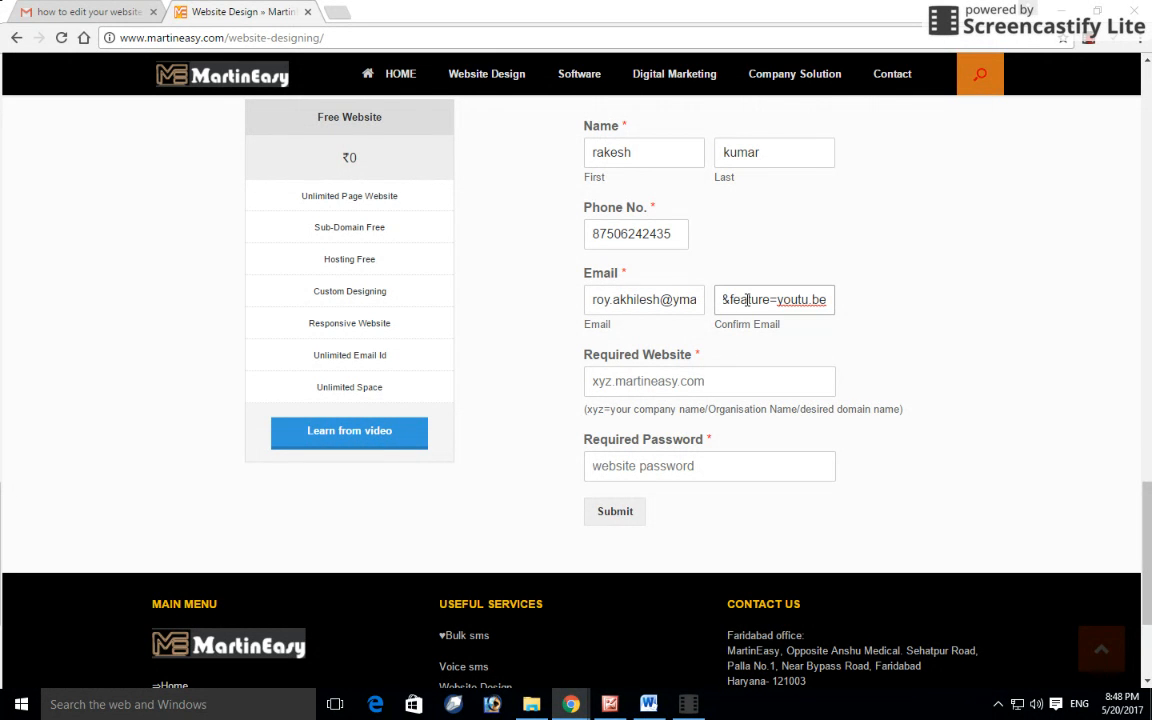
pyautogui.hotkey('ctrl', 'a')
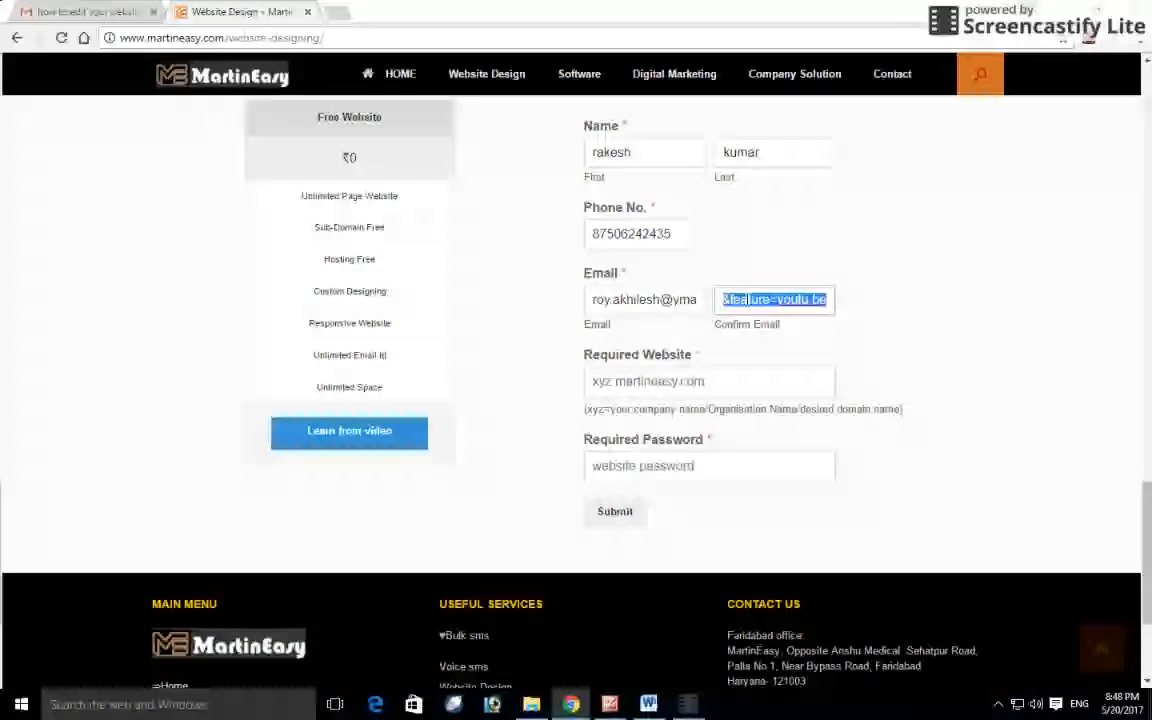
pyautogui.press('Tab')
# Step: Enter tutorindia as the Required Website name
pyautogui.scroll(-1, 860, 345)
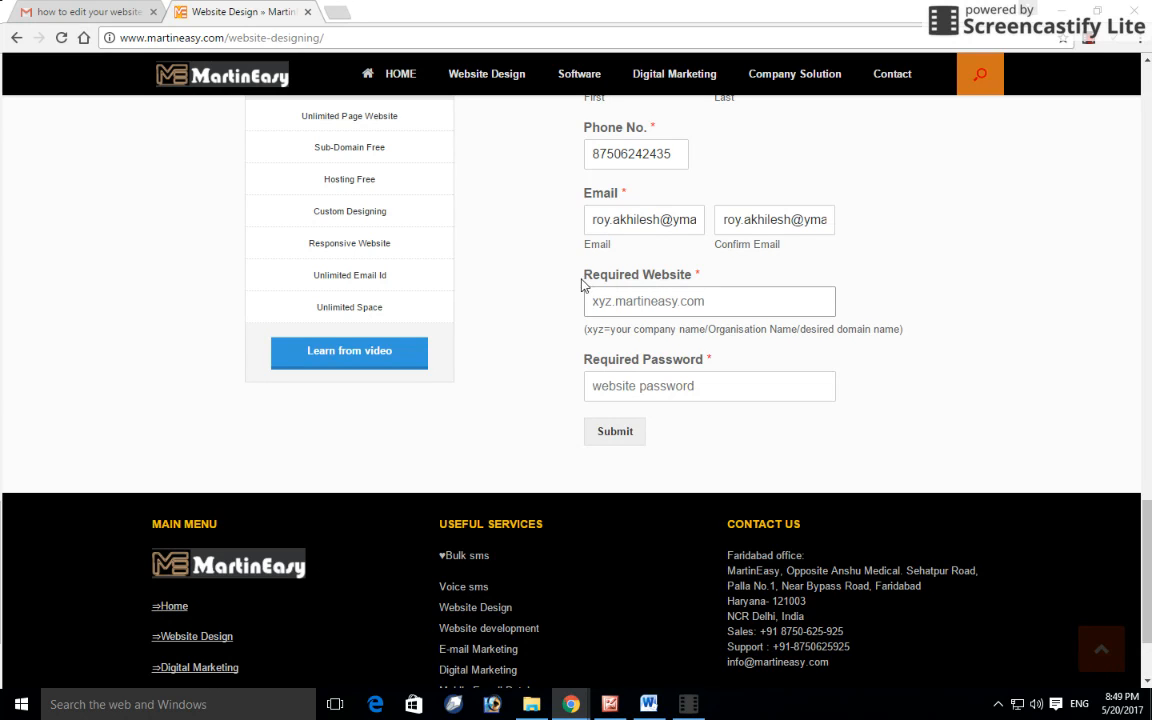
pyautogui.moveTo(693, 277); pyautogui.dragTo(586, 278)
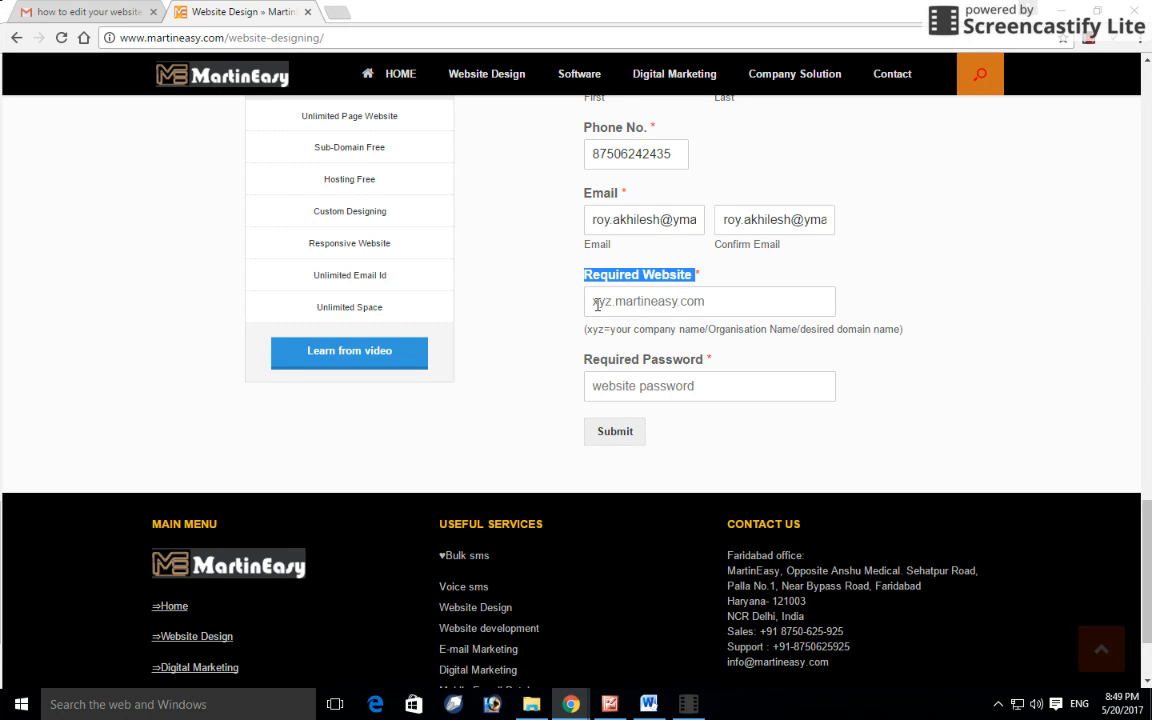
pyautogui.click(597, 304)
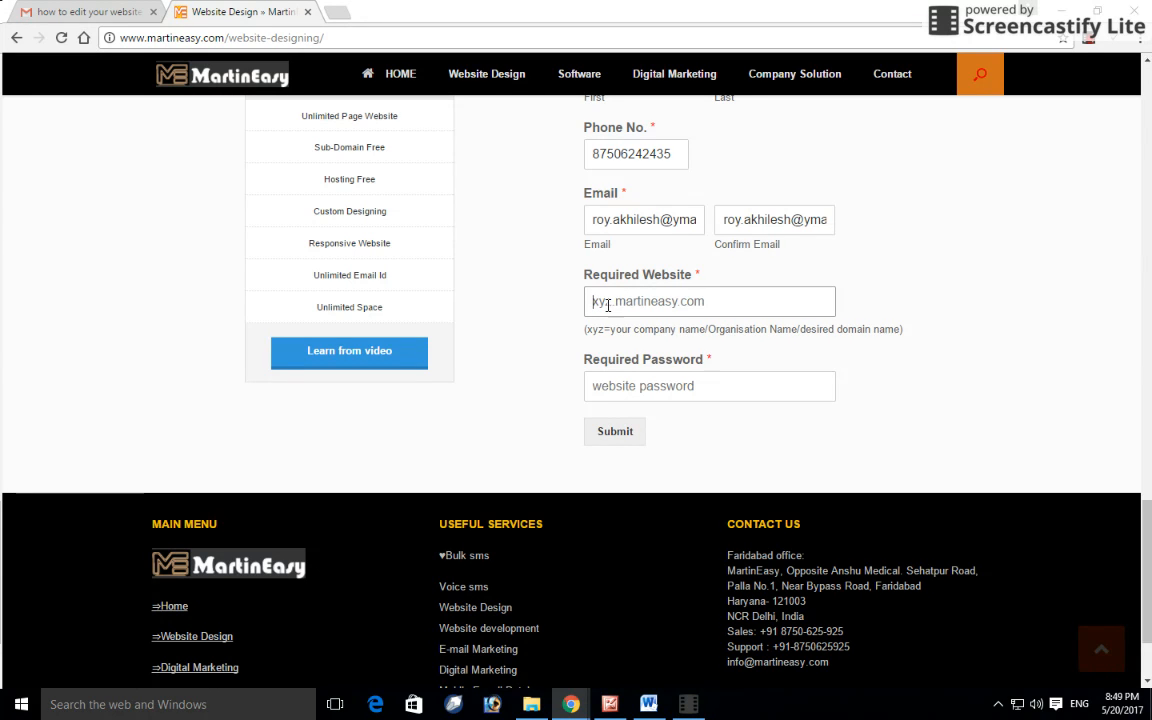
pyautogui.click(600, 302)
pyautogui.click(935, 358)
pyautogui.click(600, 306)
pyautogui.write('tutorindia')
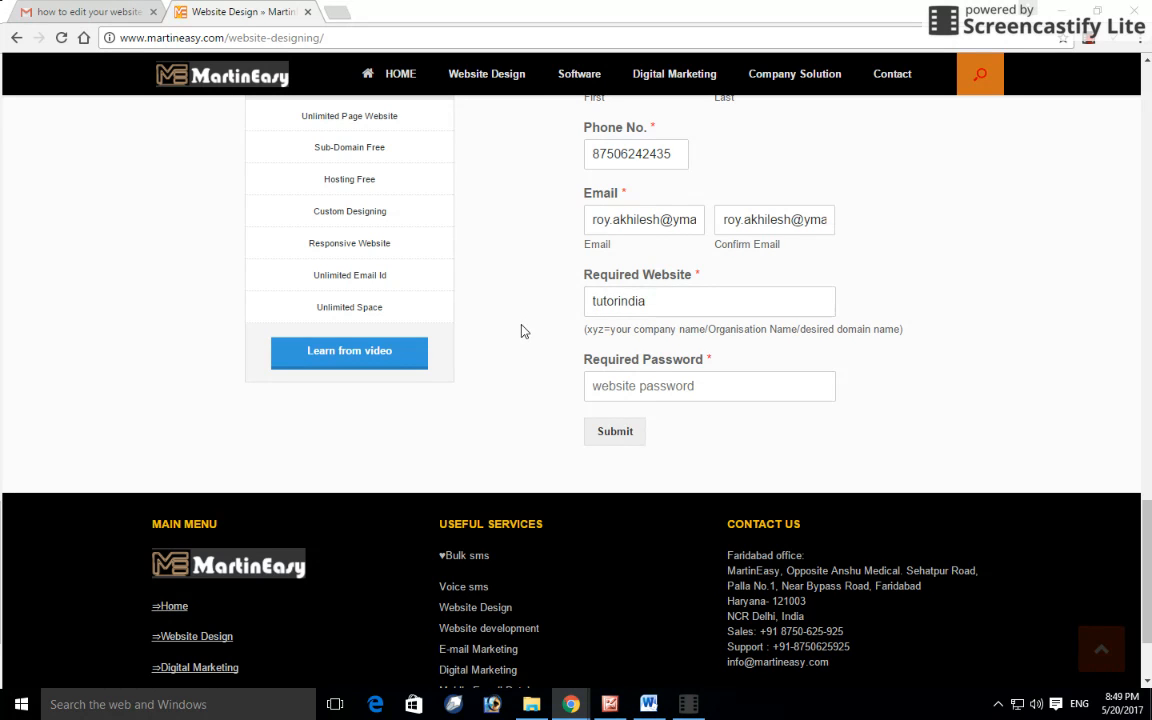
# Step: Enter the website password and submit the free website request
pyautogui.scroll(-1, 519, 329)
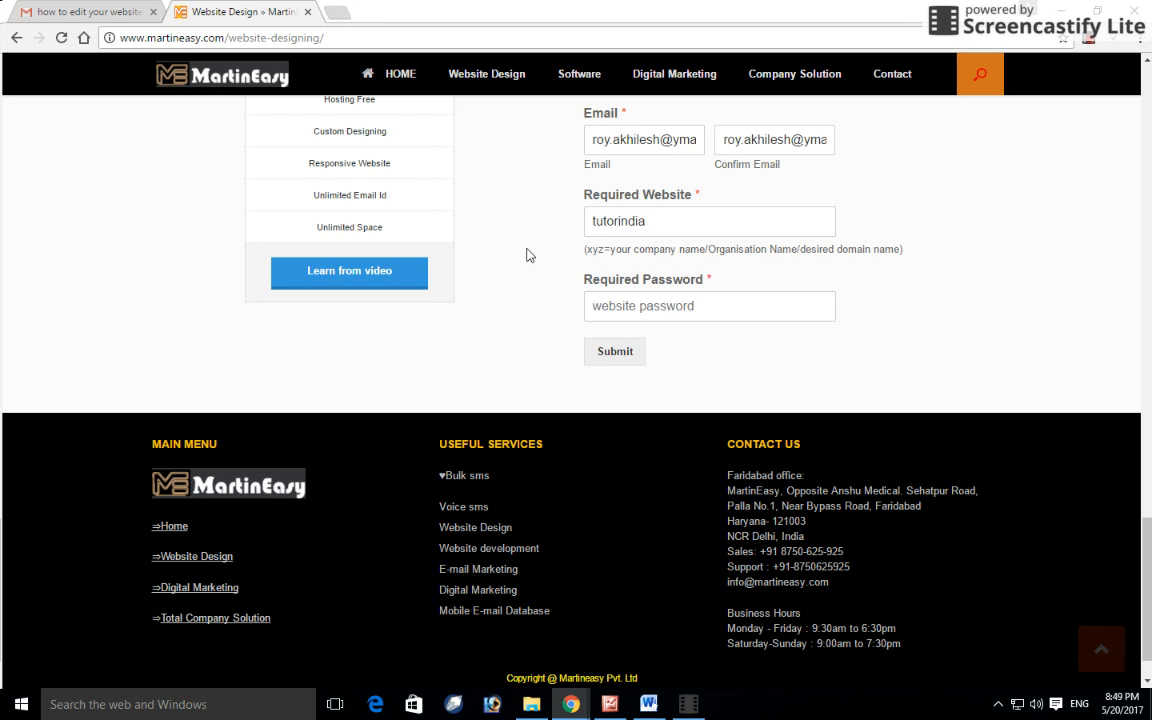
pyautogui.click(603, 308)
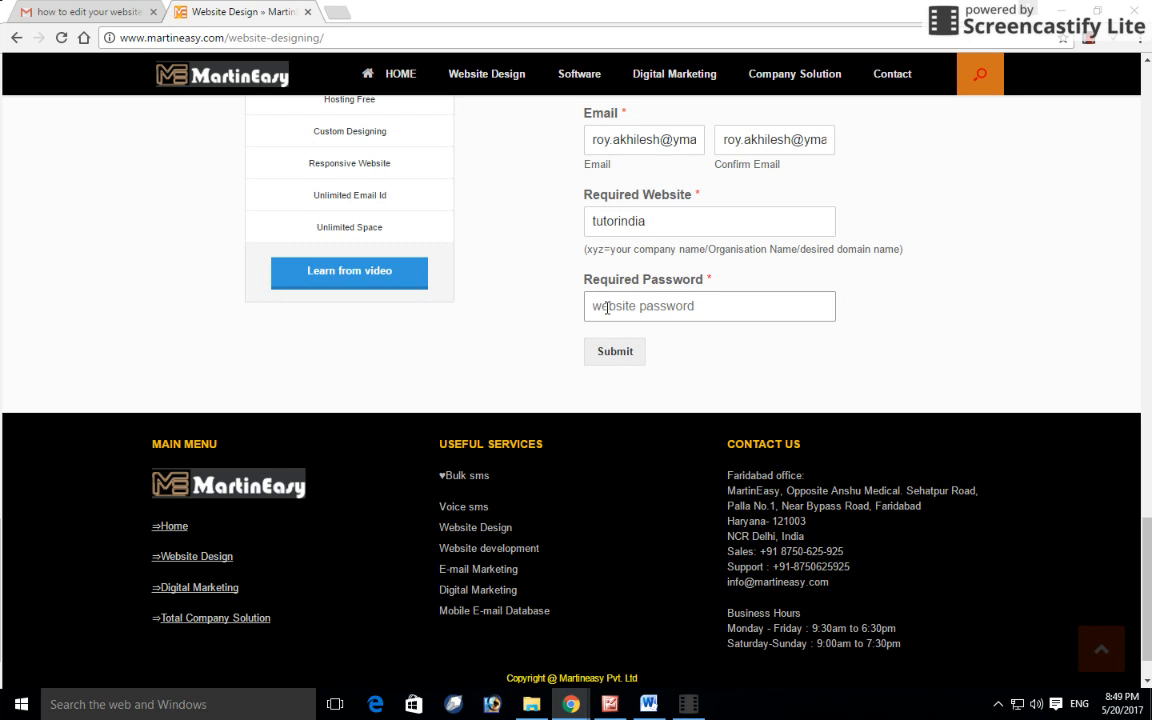
pyautogui.write('12345')
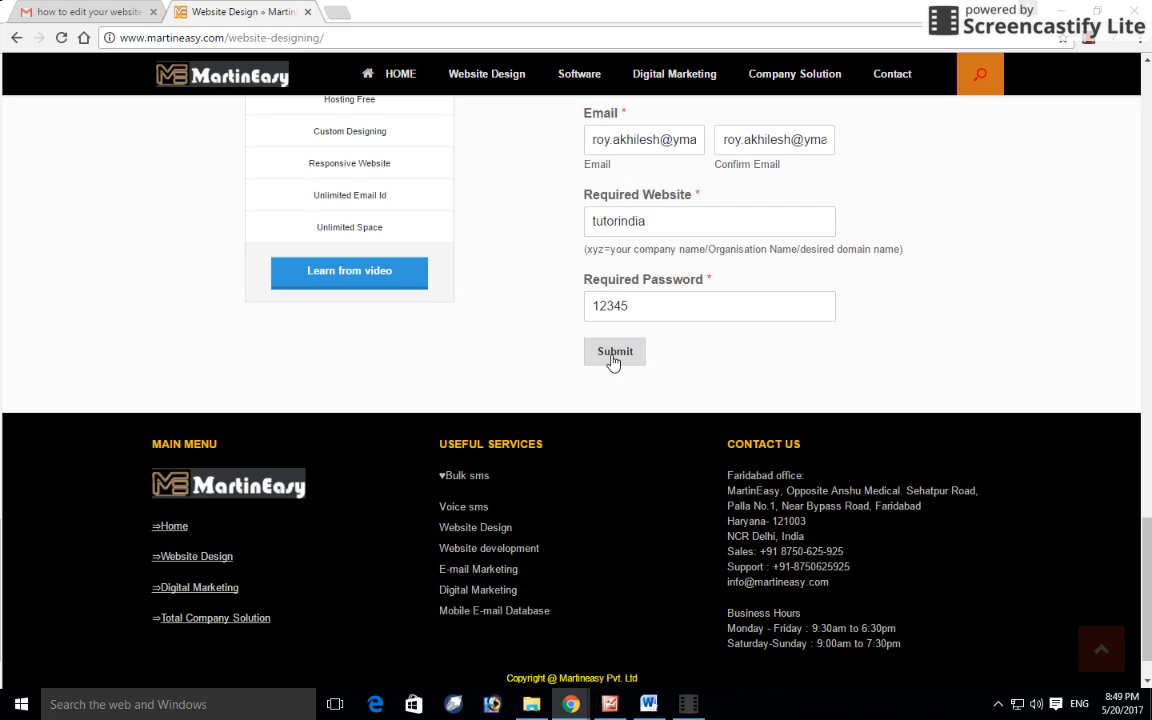
pyautogui.click(613, 363)
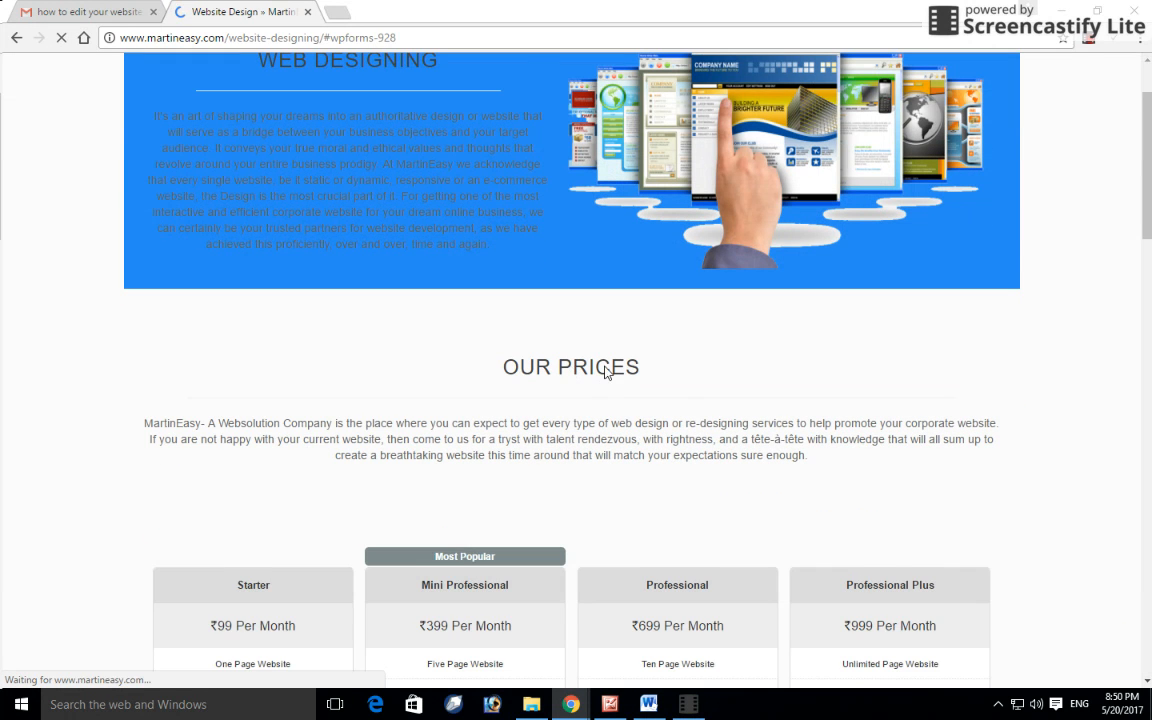
# Step: Scroll to the 'Thanks for contacting us!' confirmation, then switch to the Gmail tab
pyautogui.scroll(-2, 723, 345)
pyautogui.scroll(6, 720, 335)
pyautogui.scroll(-2, 681, 424)
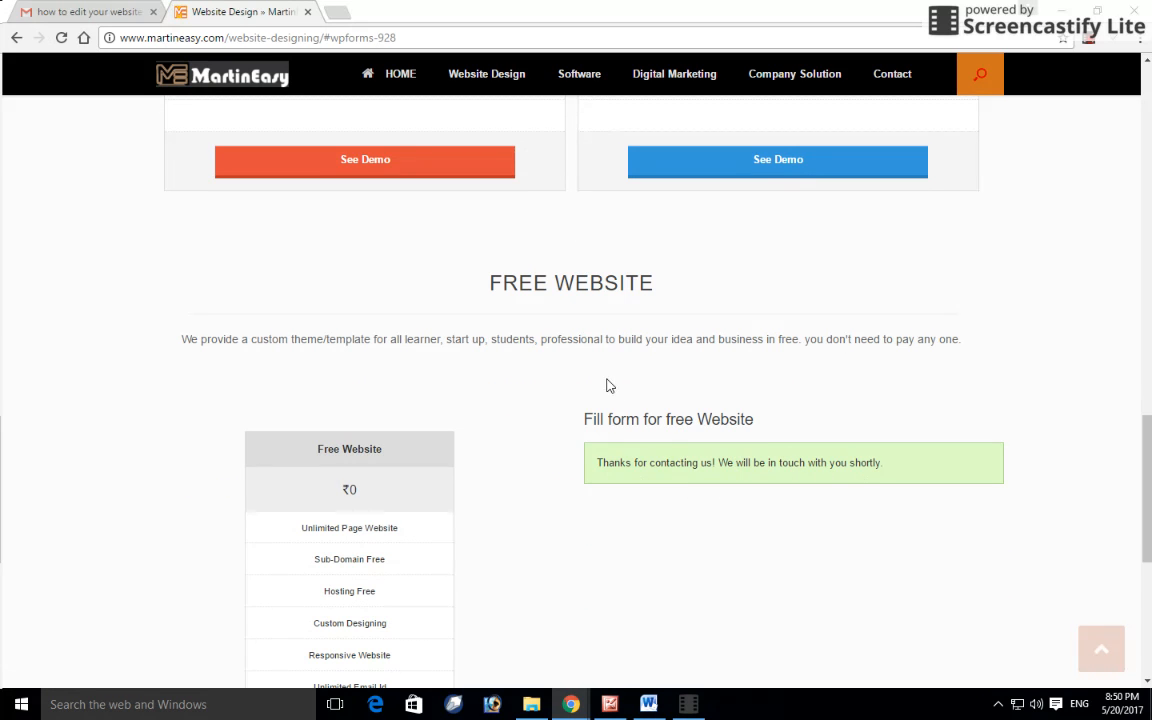
pyautogui.scroll(-1, 630, 378)
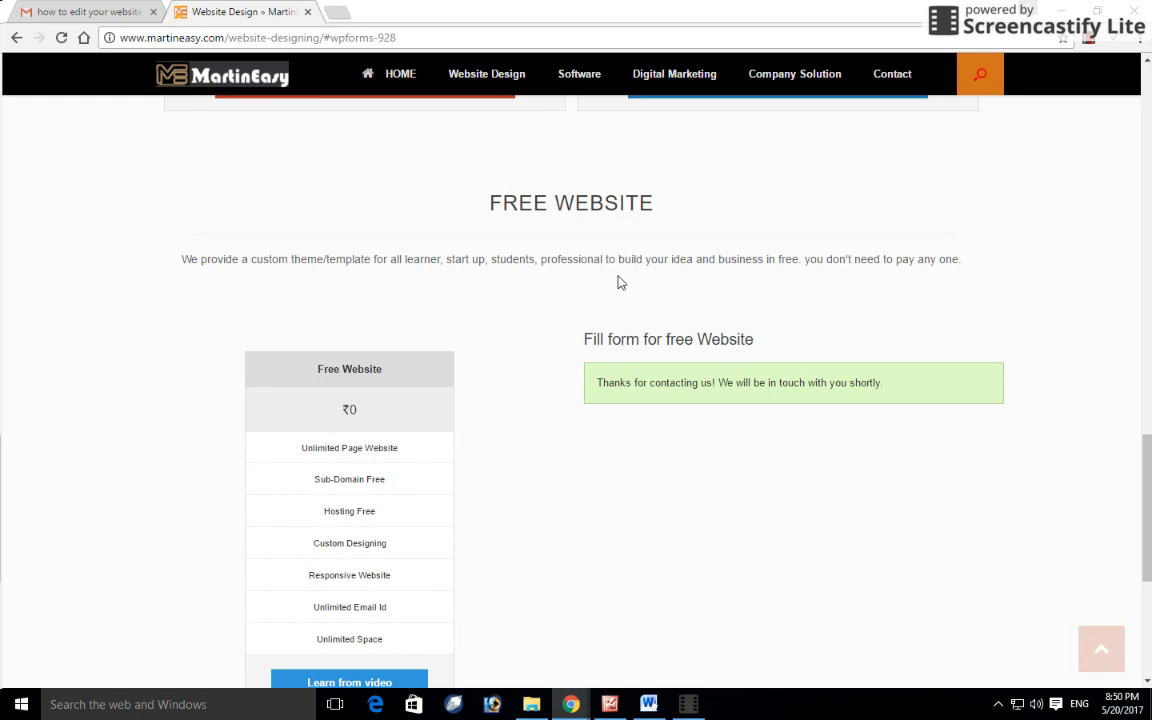
pyautogui.click(85, 11)
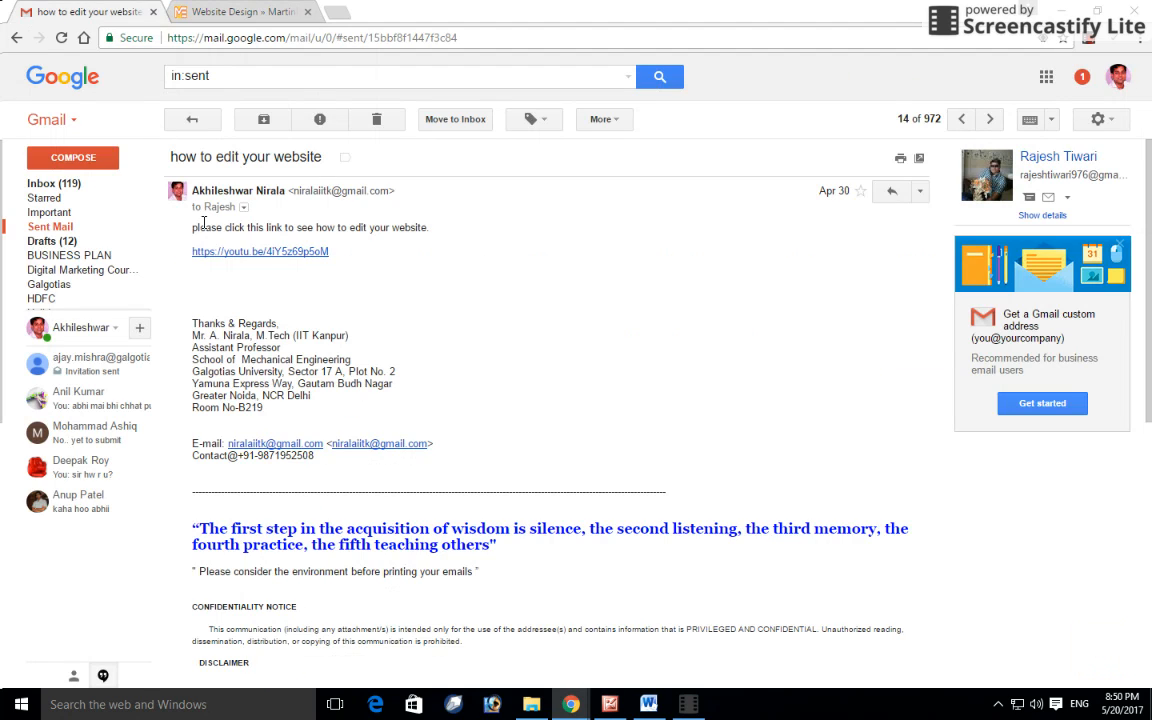
# Step: Open the Martineasy 'Website Has been Created' email from the Inbox and highlight the login id
pyautogui.click(66, 190)
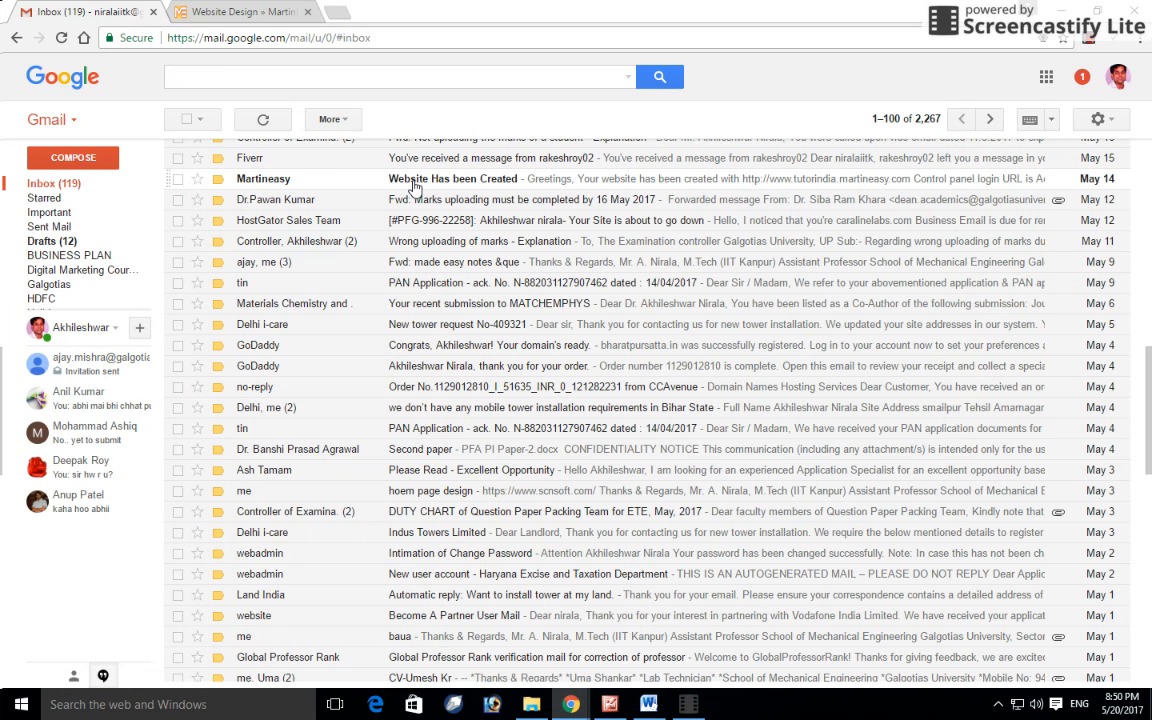
pyautogui.click(477, 188)
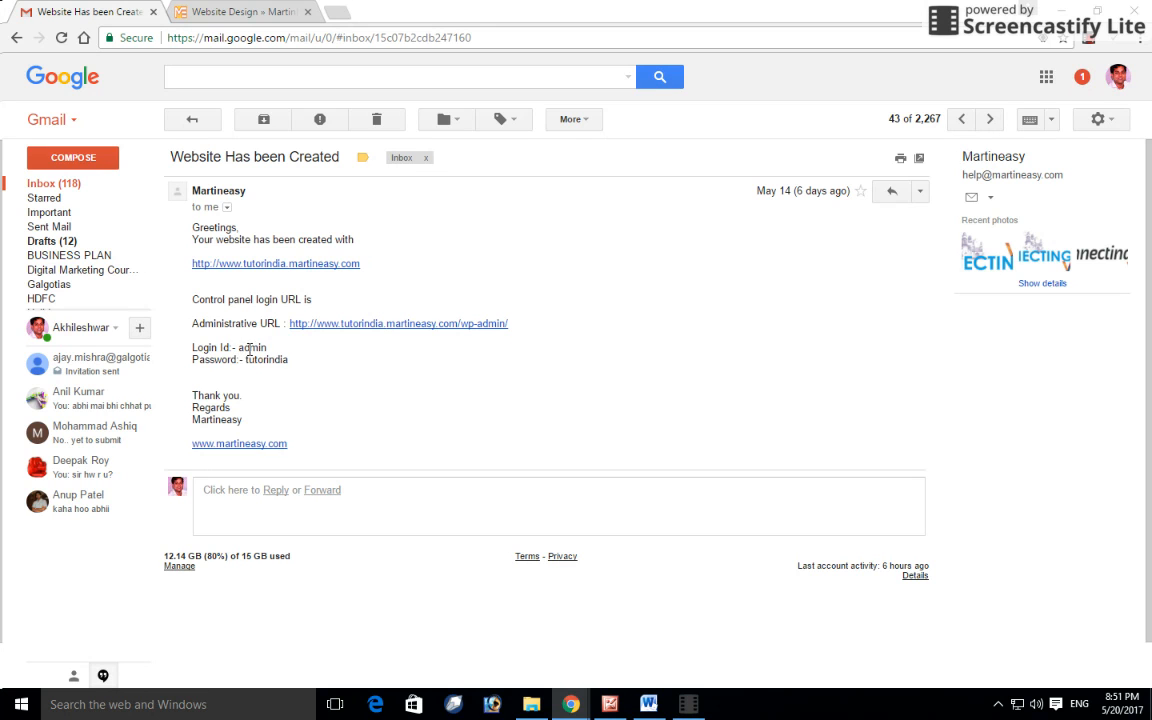
pyautogui.moveTo(239, 349); pyautogui.dragTo(260, 349)
# Step: Check the password in the email, then open its administrative URL and tutorindia.martineasy.com links
pyautogui.click(237, 370)
pyautogui.moveTo(244, 359); pyautogui.dragTo(288, 362)
pyautogui.click(296, 368)
pyautogui.scroll(-1, 310, 340)
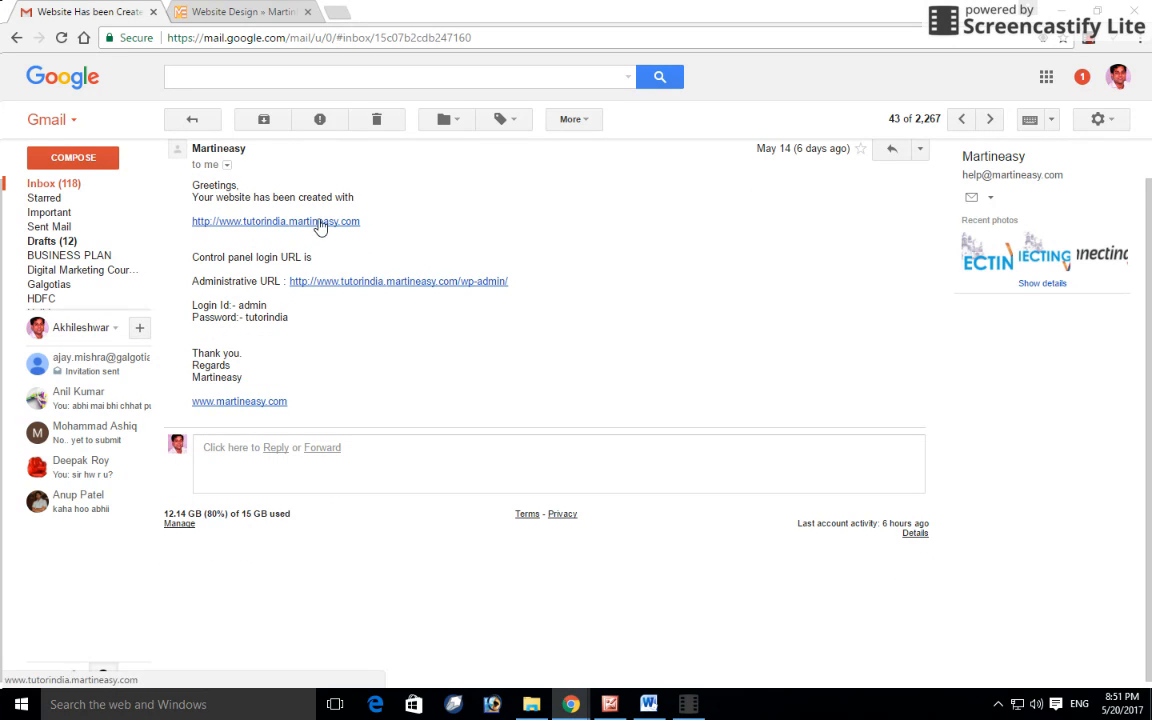
pyautogui.click(373, 283)
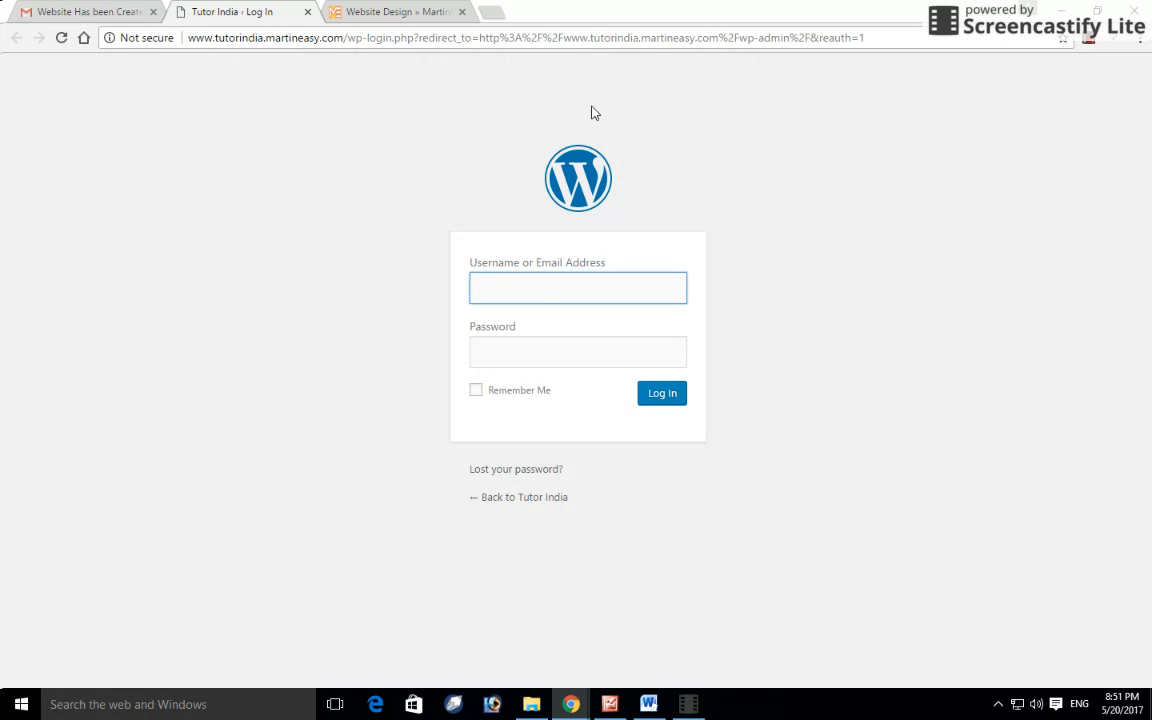
pyautogui.click(104, 11)
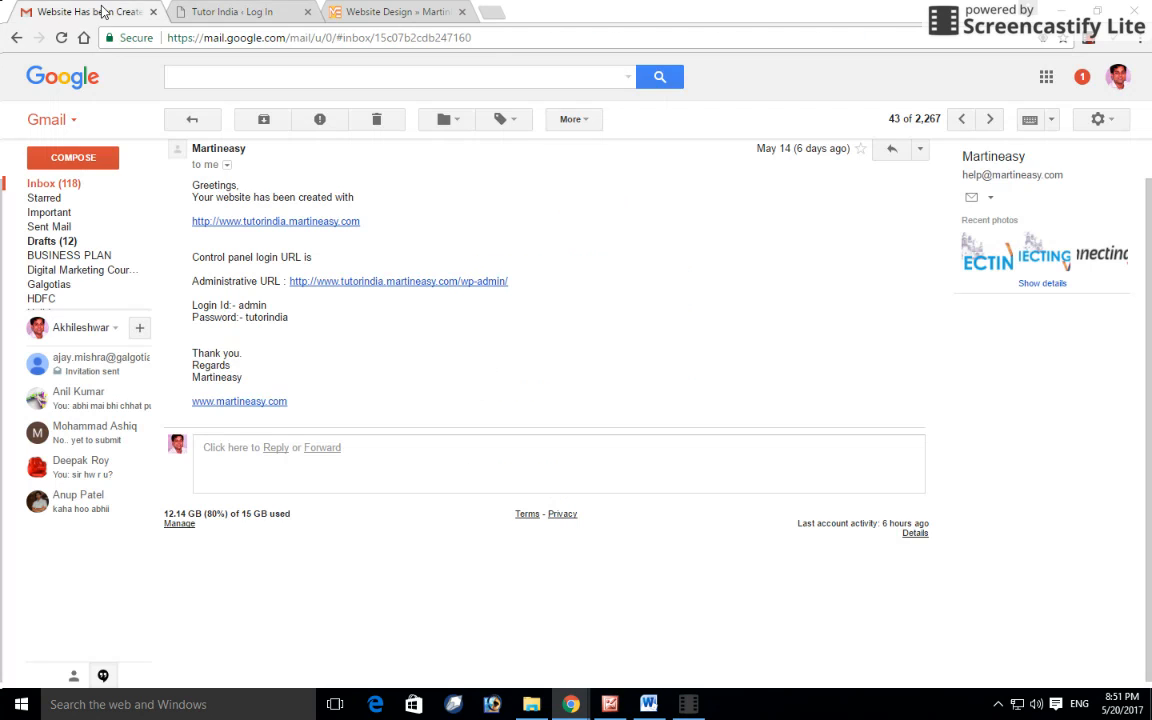
pyautogui.click(262, 222)
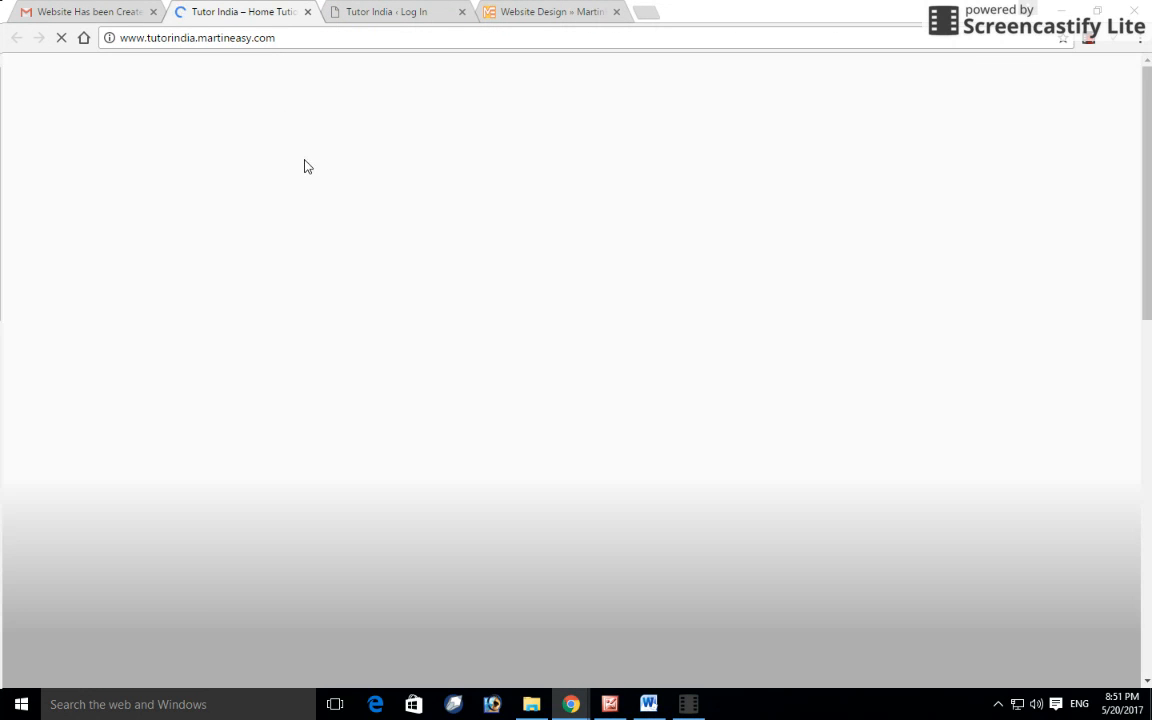
pyautogui.scroll(-4, 488, 242)
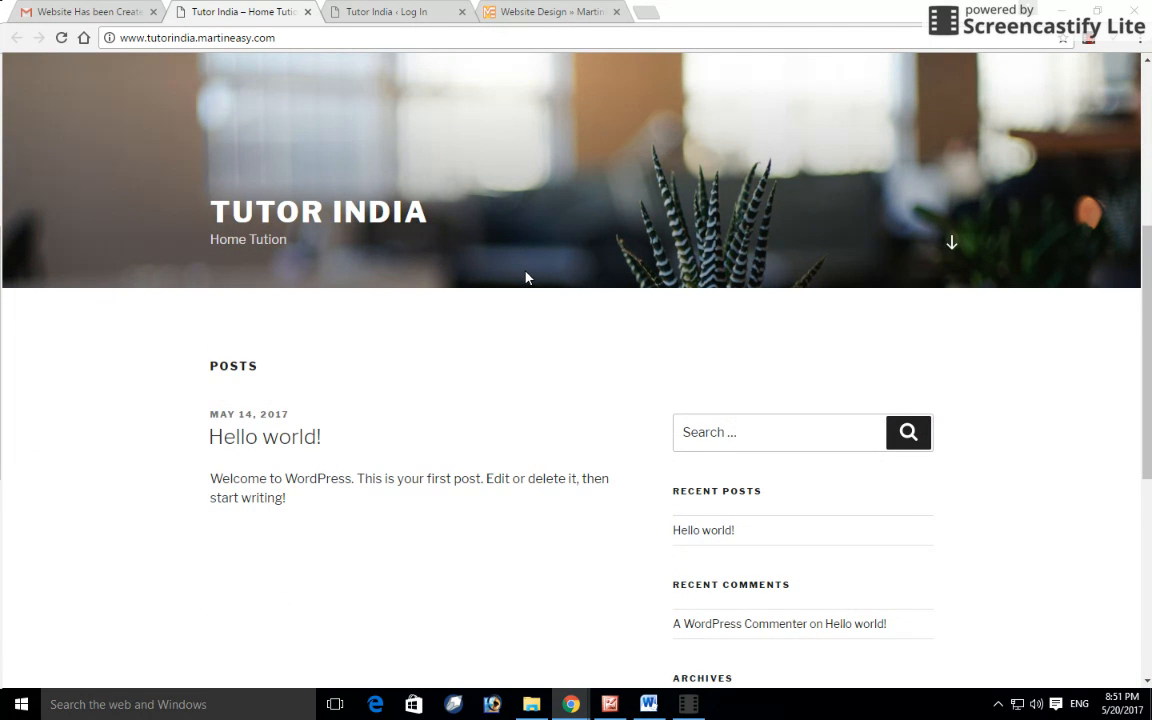
pyautogui.scroll(4, 528, 278)
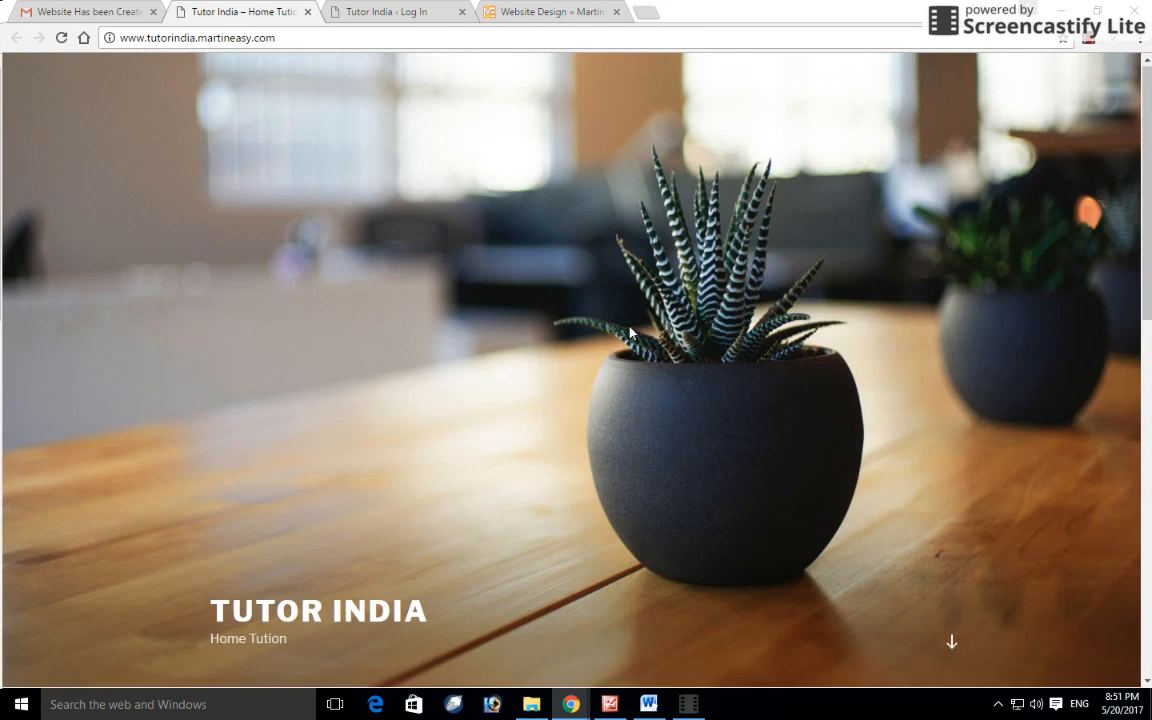
pyautogui.scroll(-9, 630, 329)
pyautogui.scroll(3, 614, 373)
pyautogui.scroll(5, 616, 388)
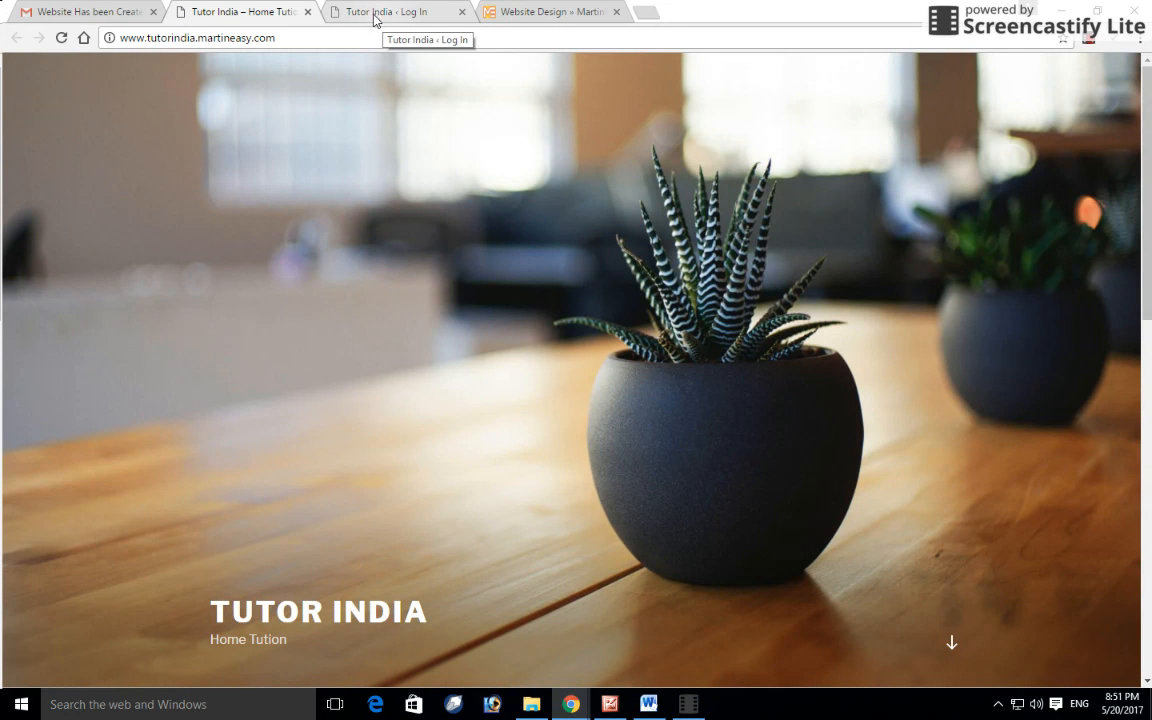
pyautogui.click(649, 704)
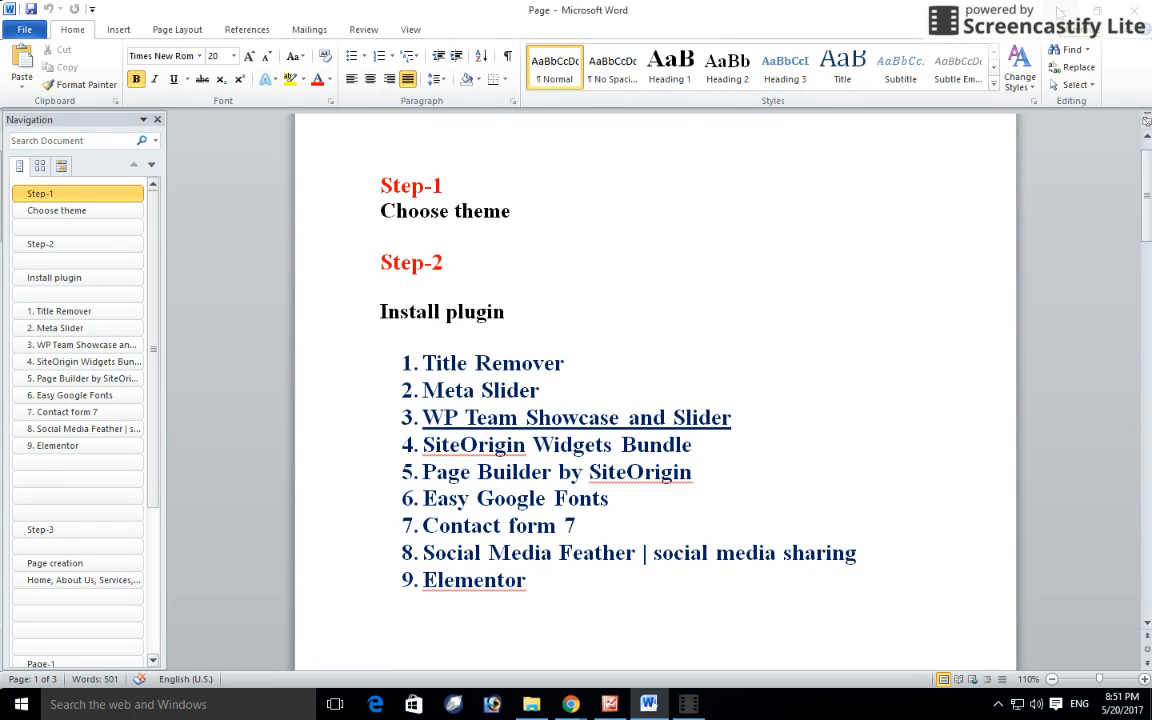
pyautogui.click(1061, 10)
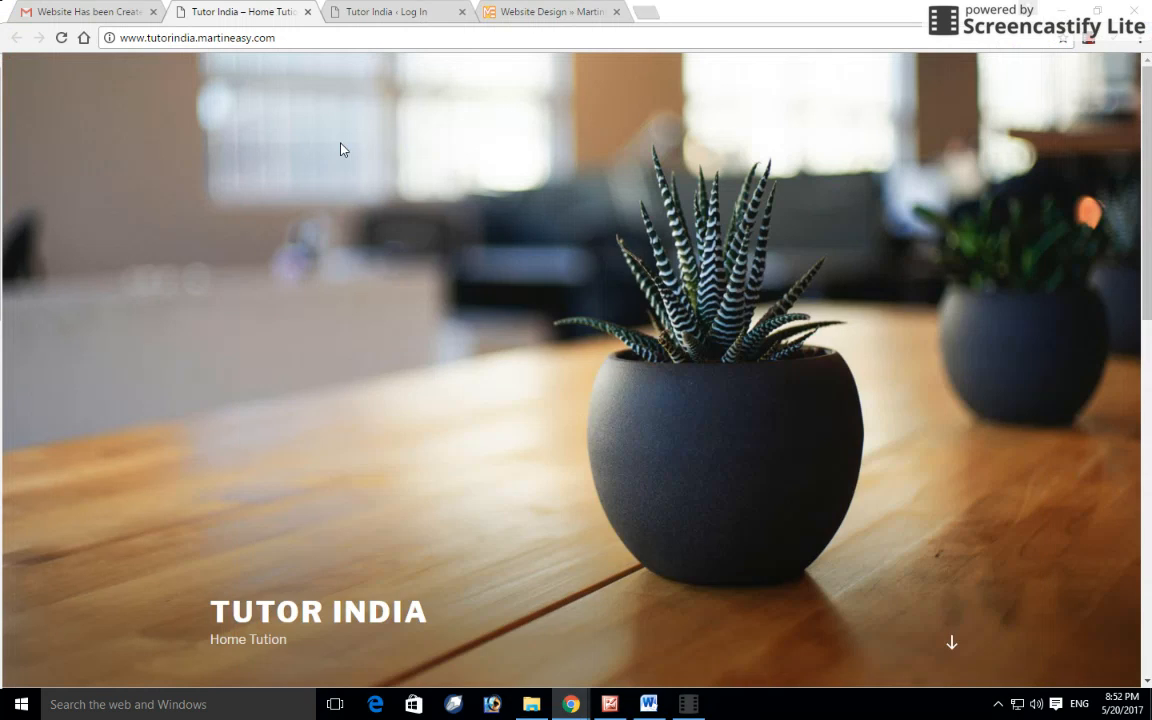
# Step: Enter the username admin on the WordPress login page
pyautogui.click(95, 10)
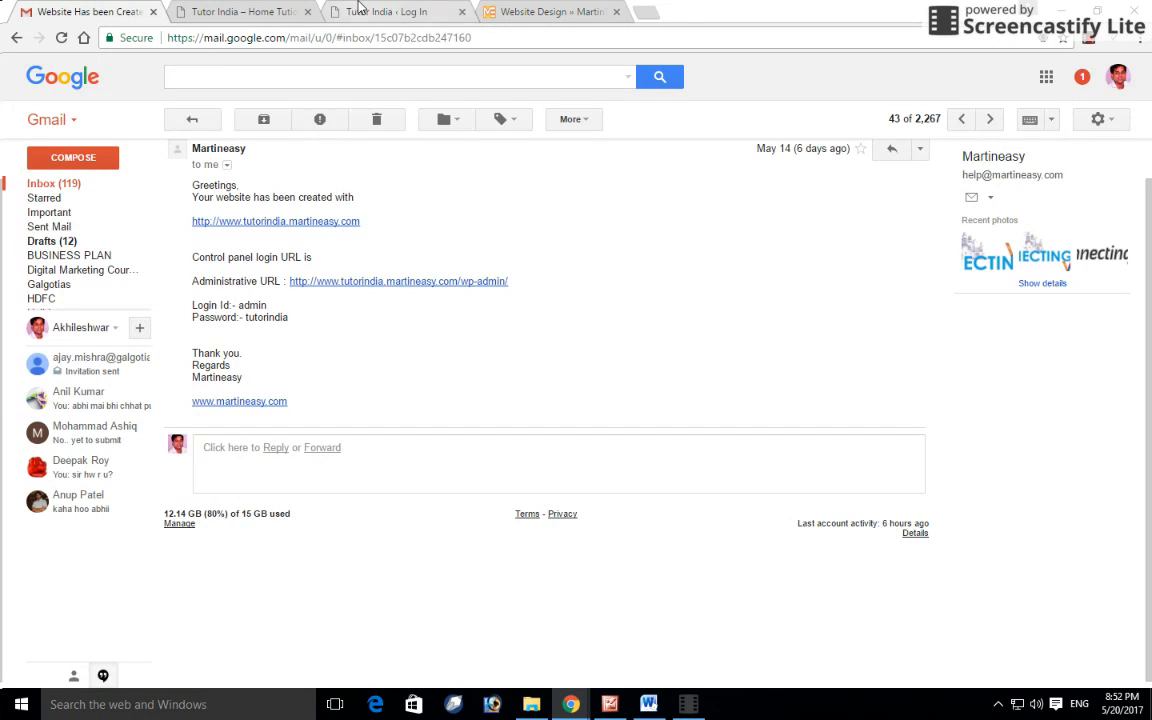
pyautogui.click(326, 8)
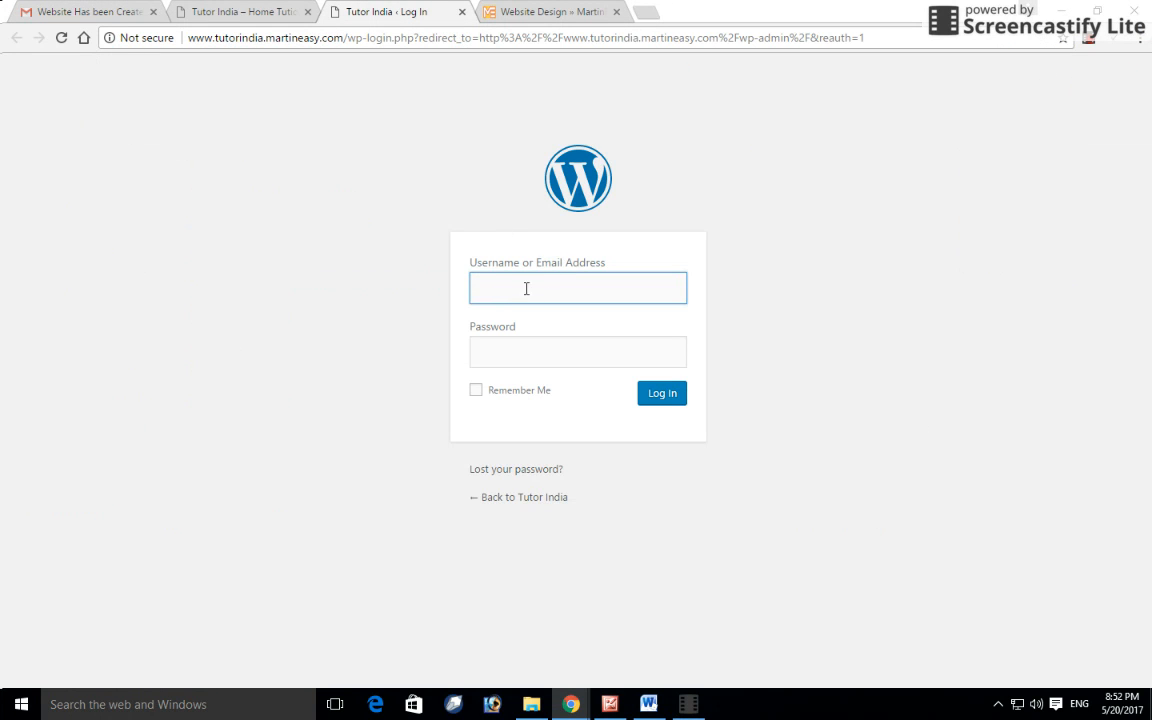
pyautogui.write('admin')
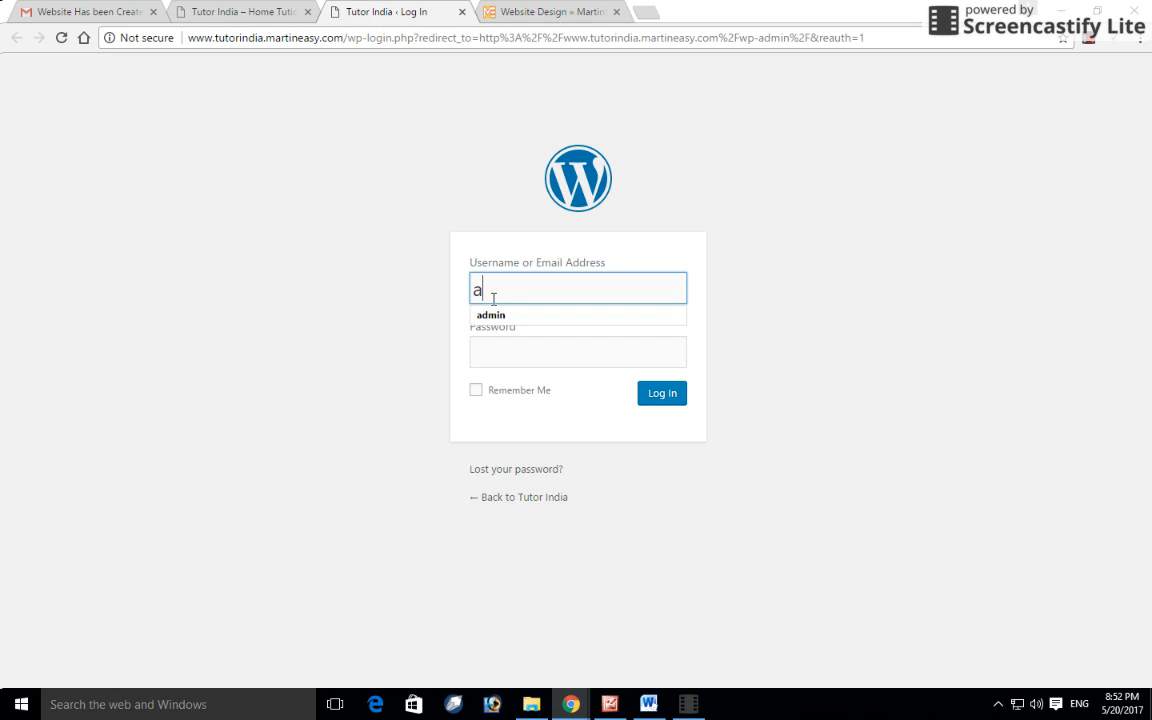
# Step: Copy the password from the Gmail message, paste it into Password, and log in
pyautogui.click(495, 349)
pyautogui.click(88, 8)
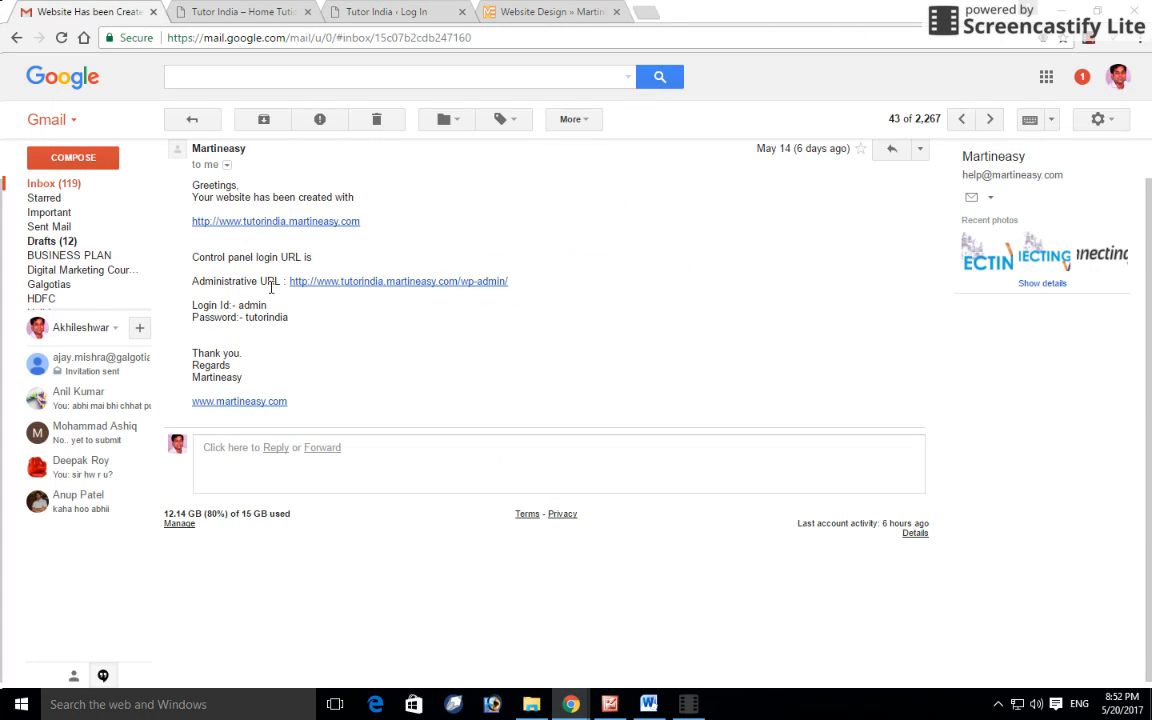
pyautogui.moveTo(289, 319); pyautogui.dragTo(252, 319)
pyautogui.rightClick(280, 315)
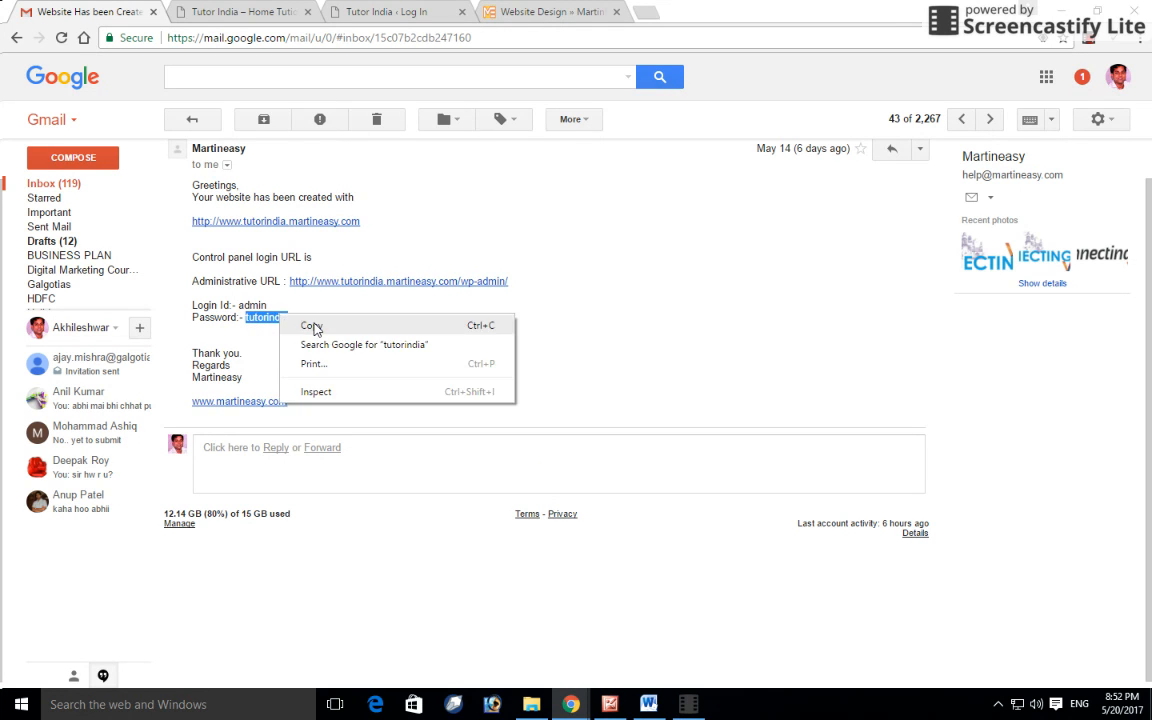
pyautogui.click(305, 324)
pyautogui.click(375, 10)
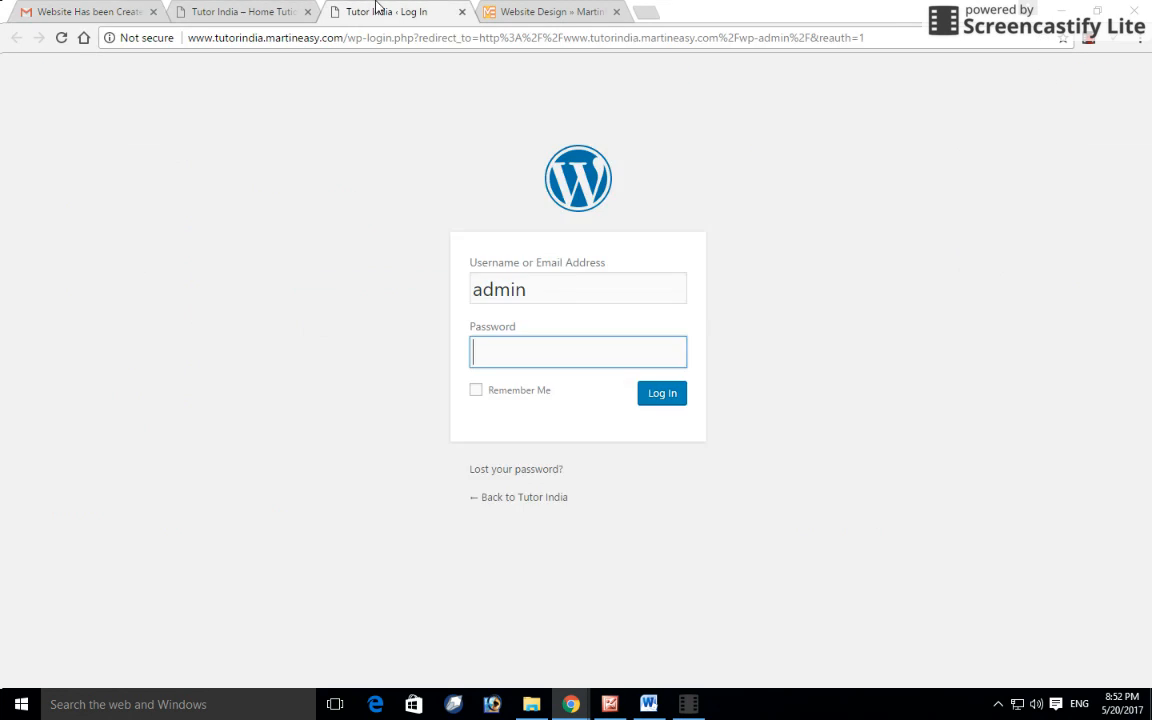
pyautogui.hotkey('ctrl', 'v')
pyautogui.click(643, 396)
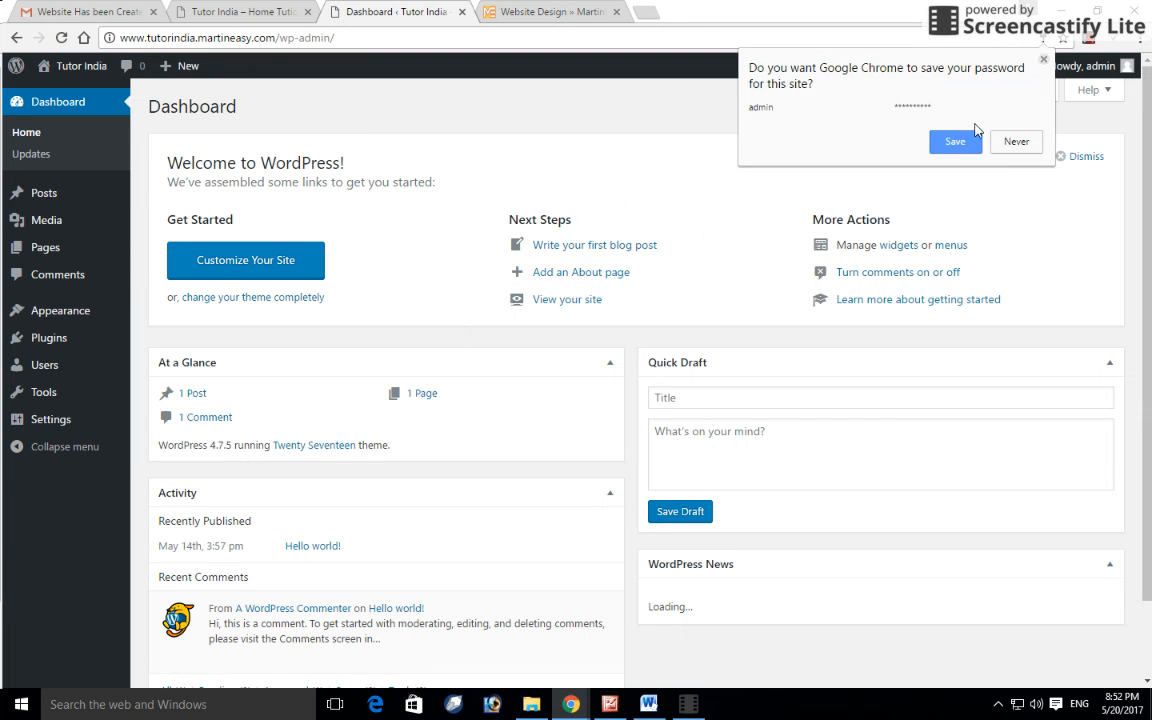
# Step: Save the site login in Chrome and go to Appearance > Themes
pyautogui.click(953, 143)
pyautogui.moveTo(62, 313)
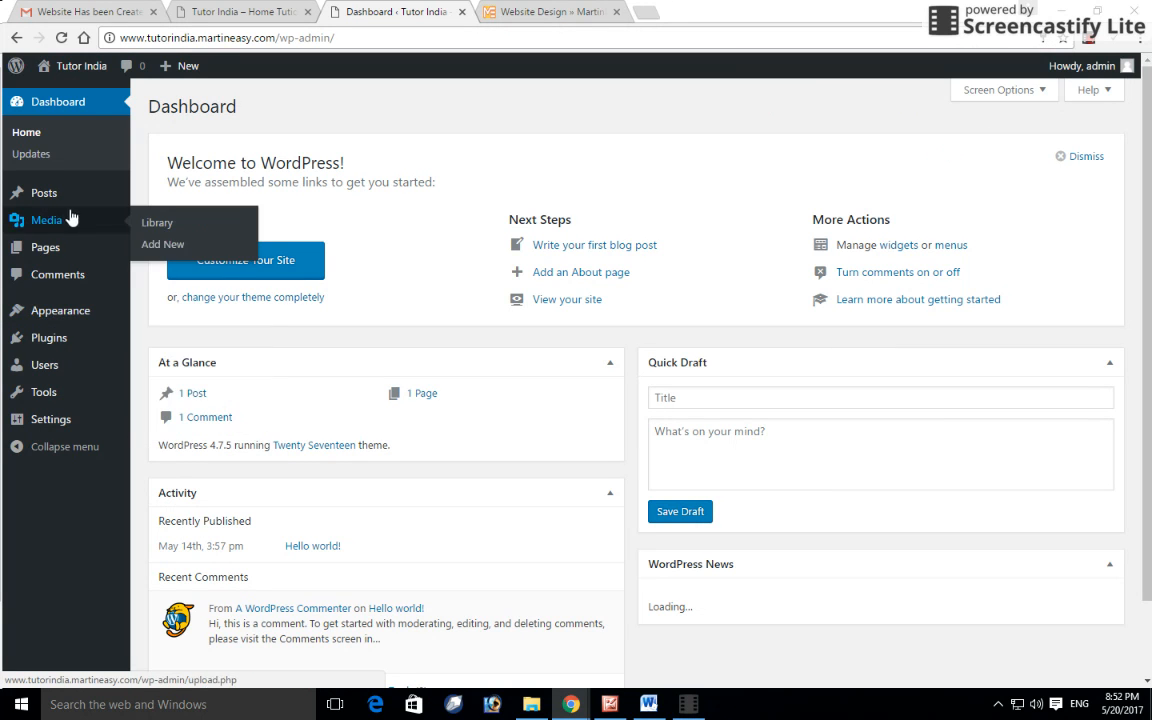
pyautogui.moveTo(26, 311)
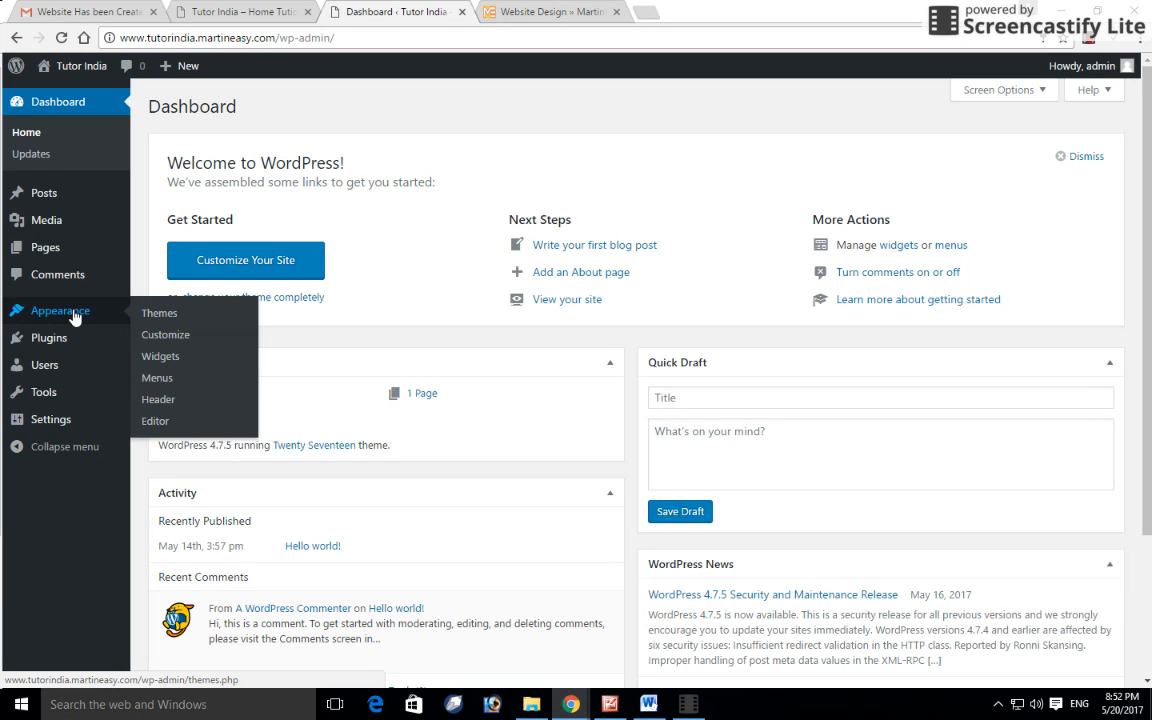
pyautogui.click(161, 318)
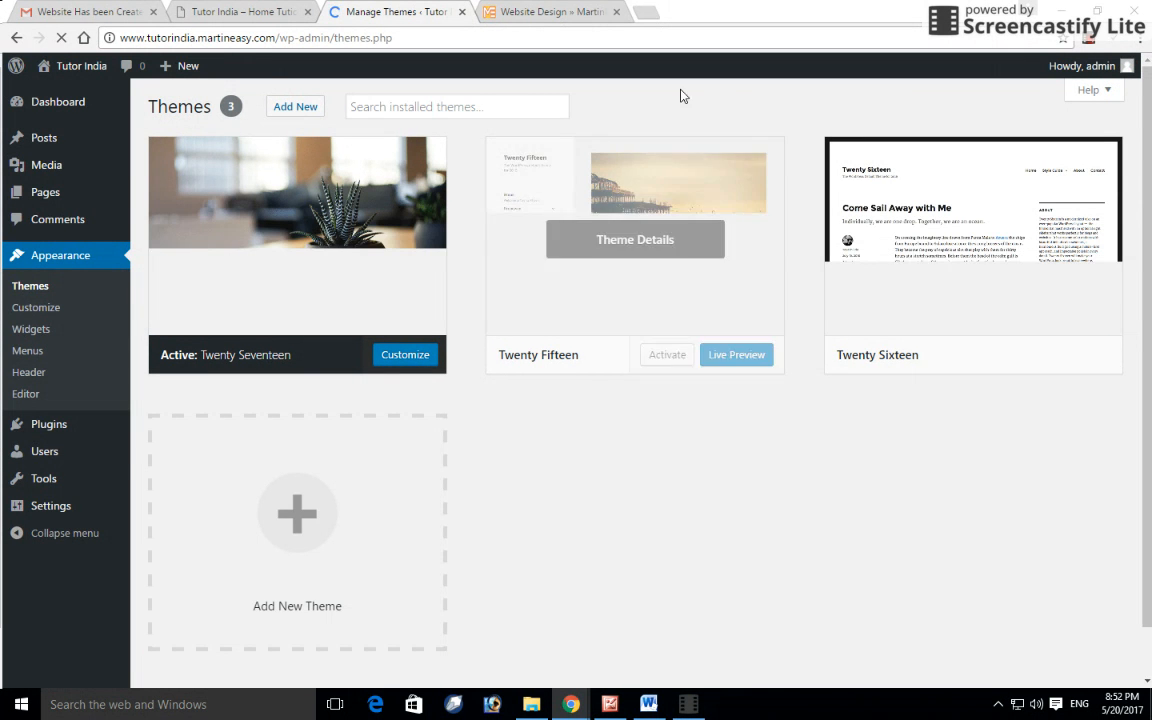
# Step: Go to Add Themes, switch to the Popular tab and browse the theme grid
pyautogui.click(306, 113)
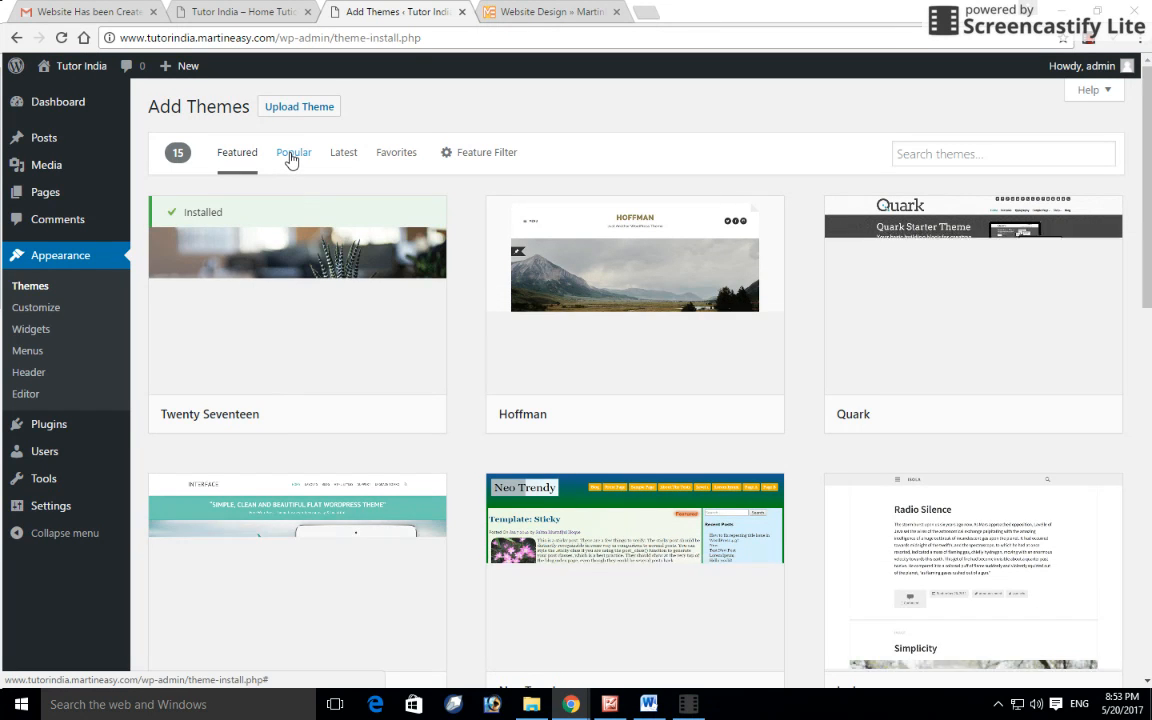
pyautogui.click(292, 155)
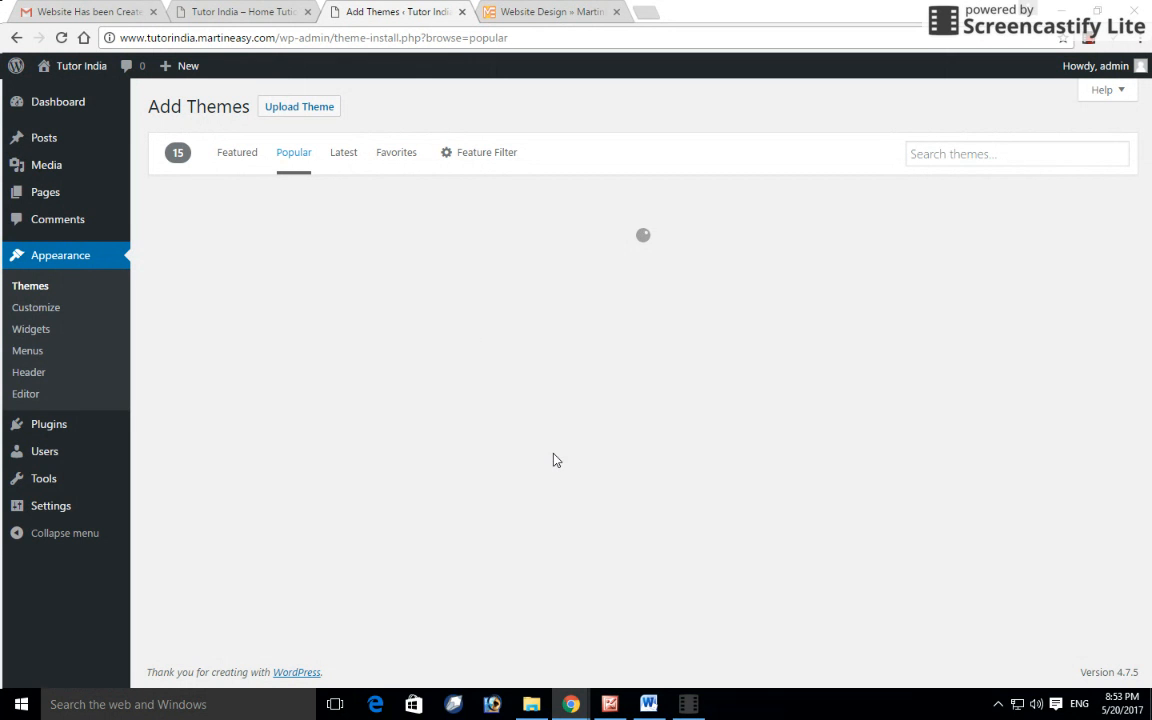
pyautogui.click(976, 149)
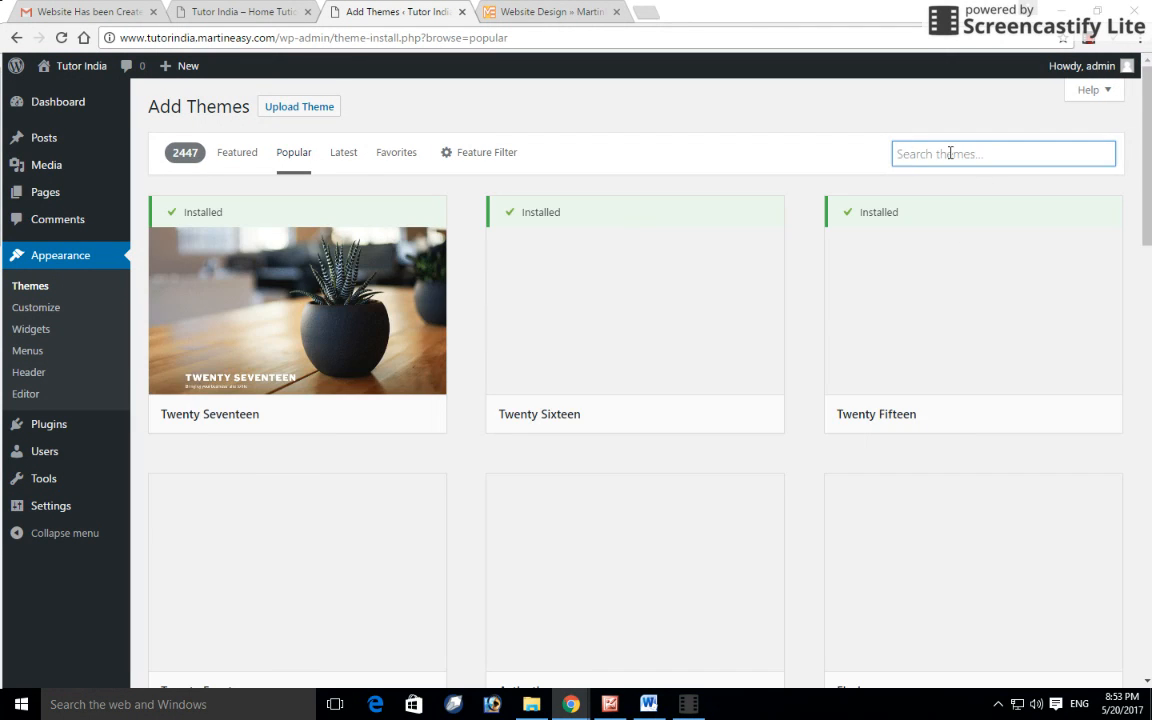
pyautogui.scroll(-3, 828, 360)
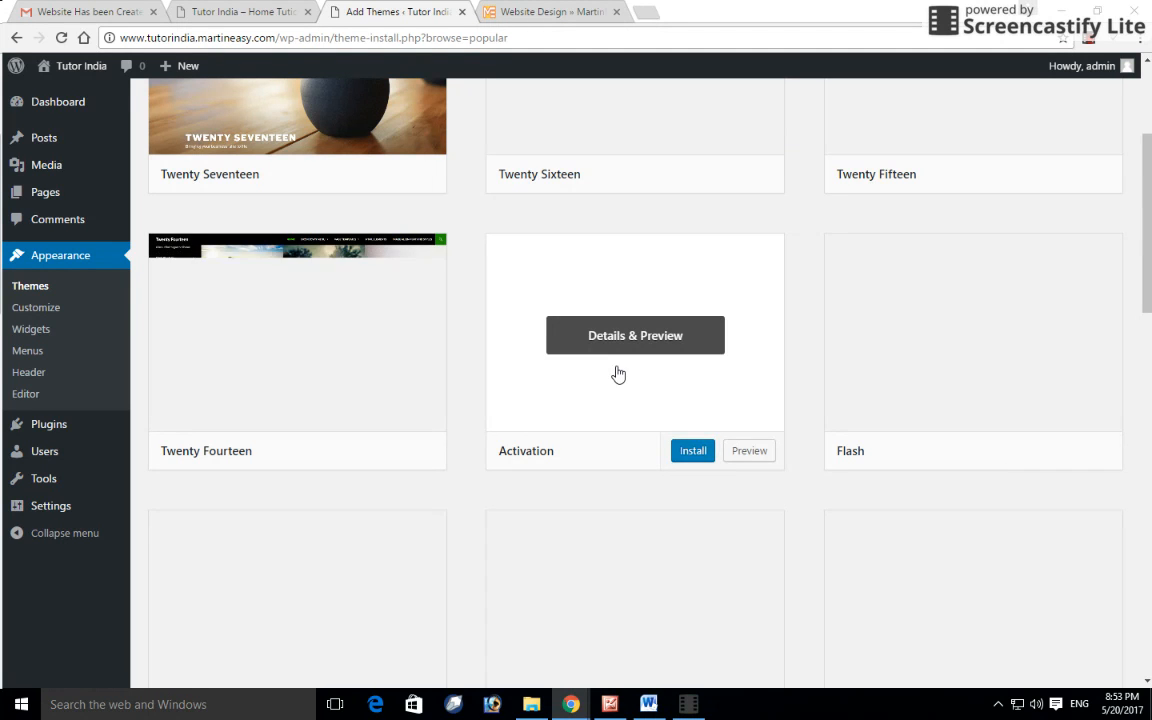
pyautogui.scroll(-2, 614, 380)
pyautogui.scroll(-2, 612, 388)
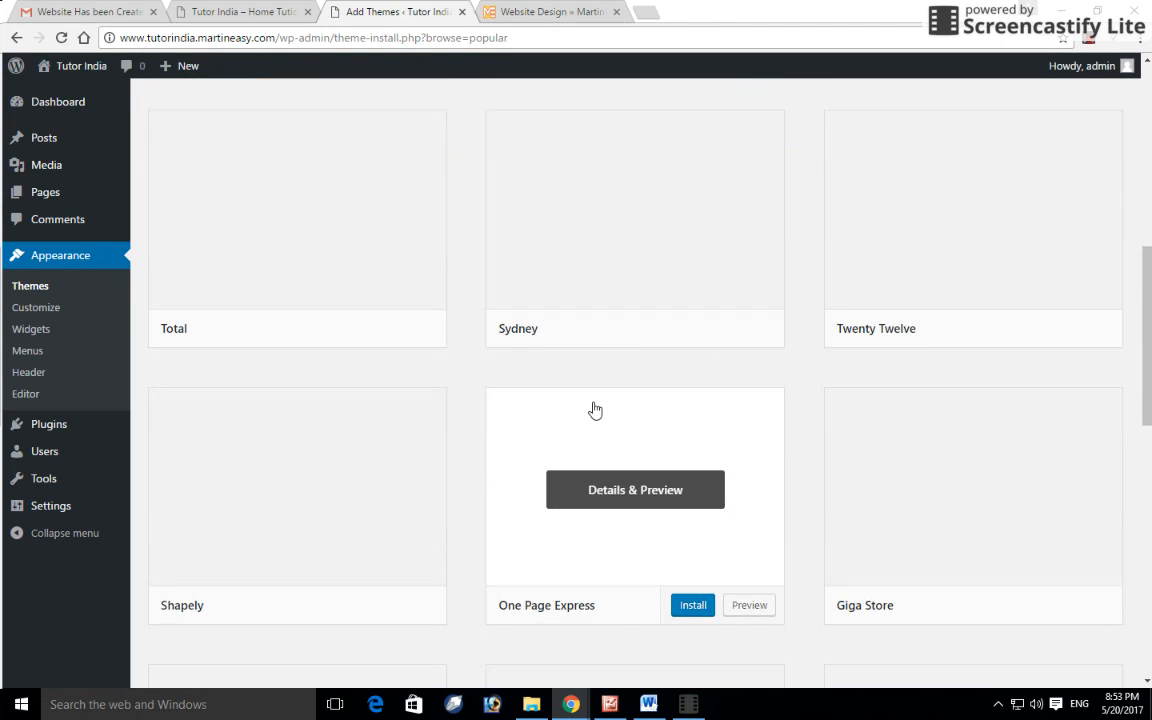
pyautogui.scroll(-2, 593, 410)
pyautogui.scroll(-1, 604, 425)
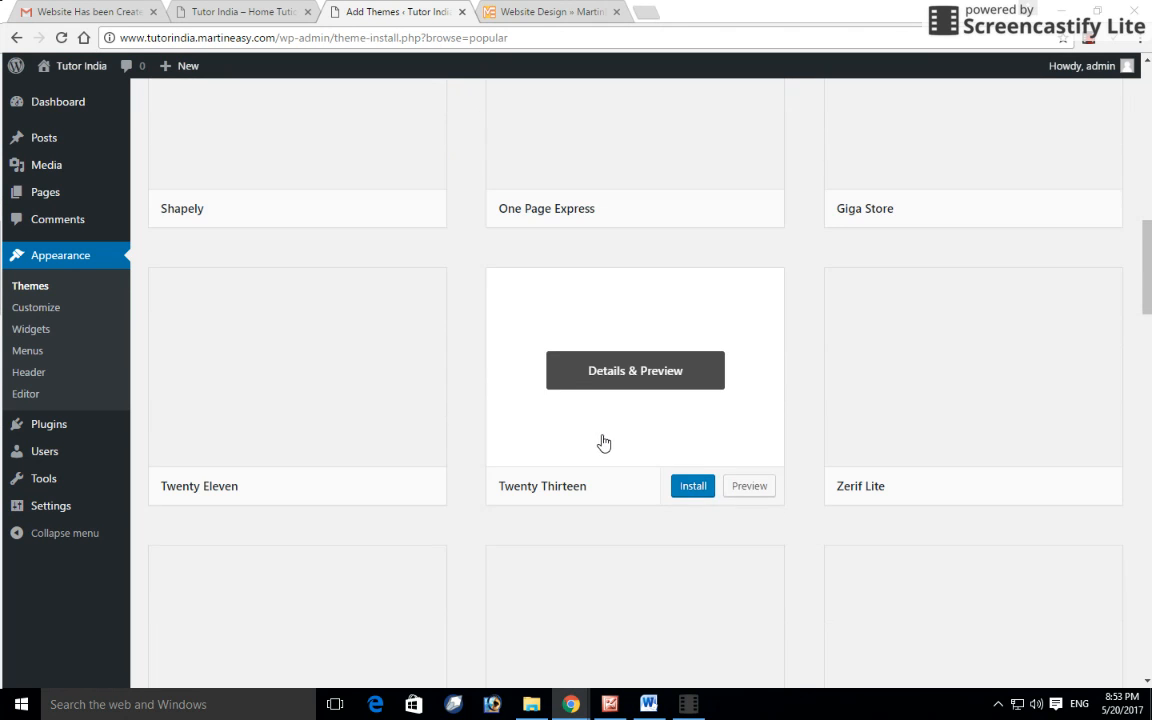
pyautogui.scroll(8, 607, 360)
pyautogui.scroll(2, 605, 364)
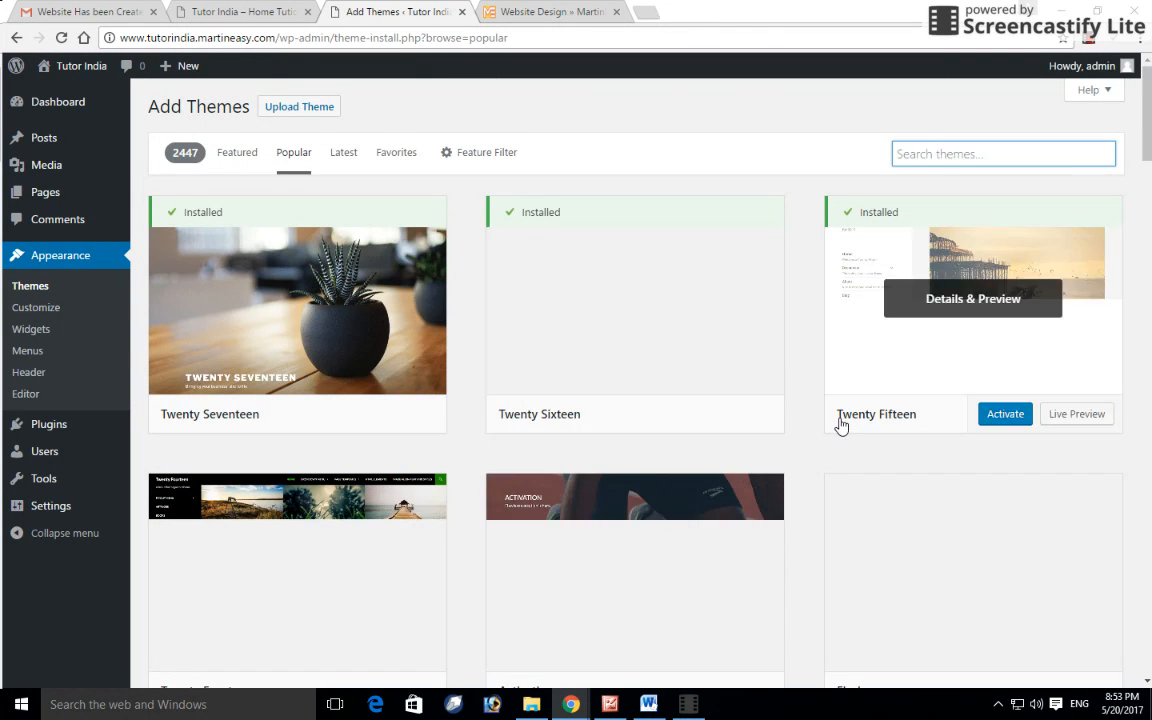
pyautogui.scroll(-1, 835, 420)
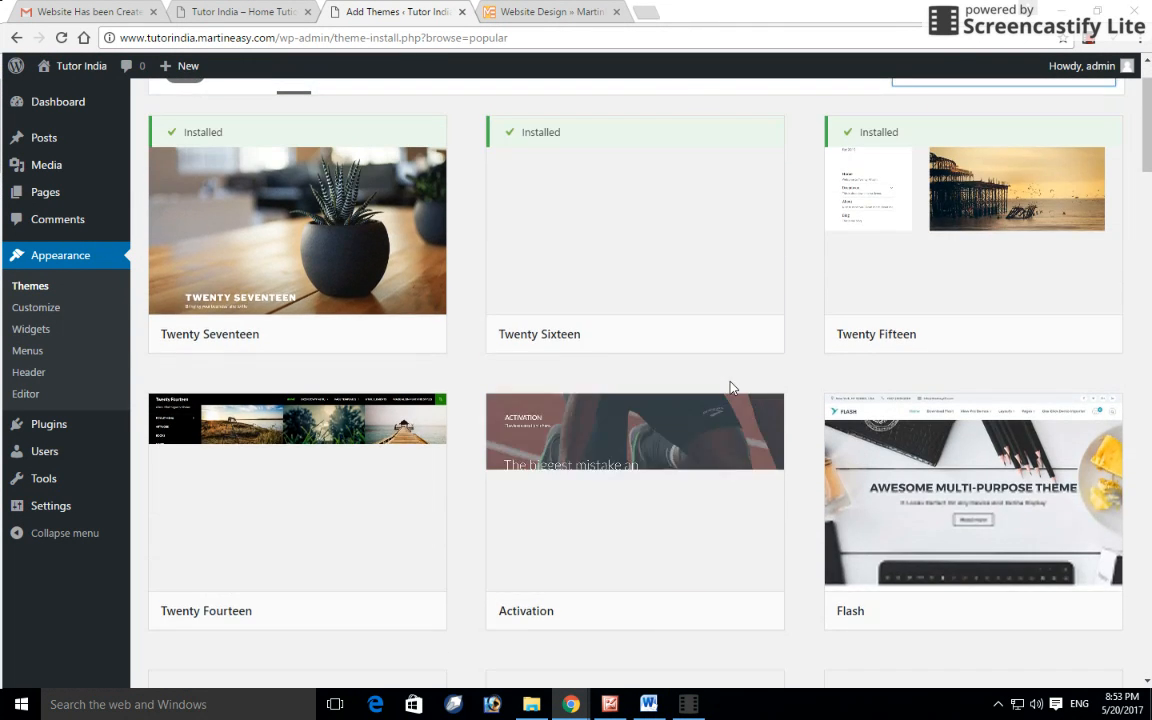
pyautogui.scroll(-2, 731, 388)
pyautogui.scroll(3, 751, 391)
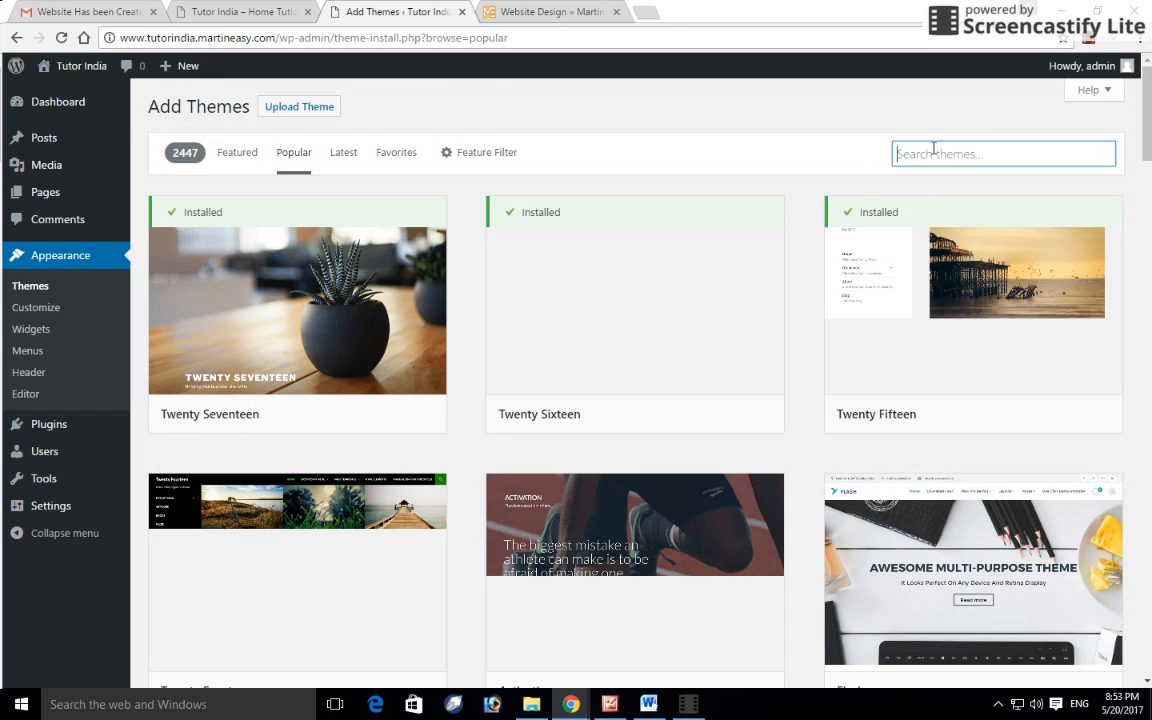
# Step: Search themes for 'awa', then install and activate the Awada theme
pyautogui.write('awada')
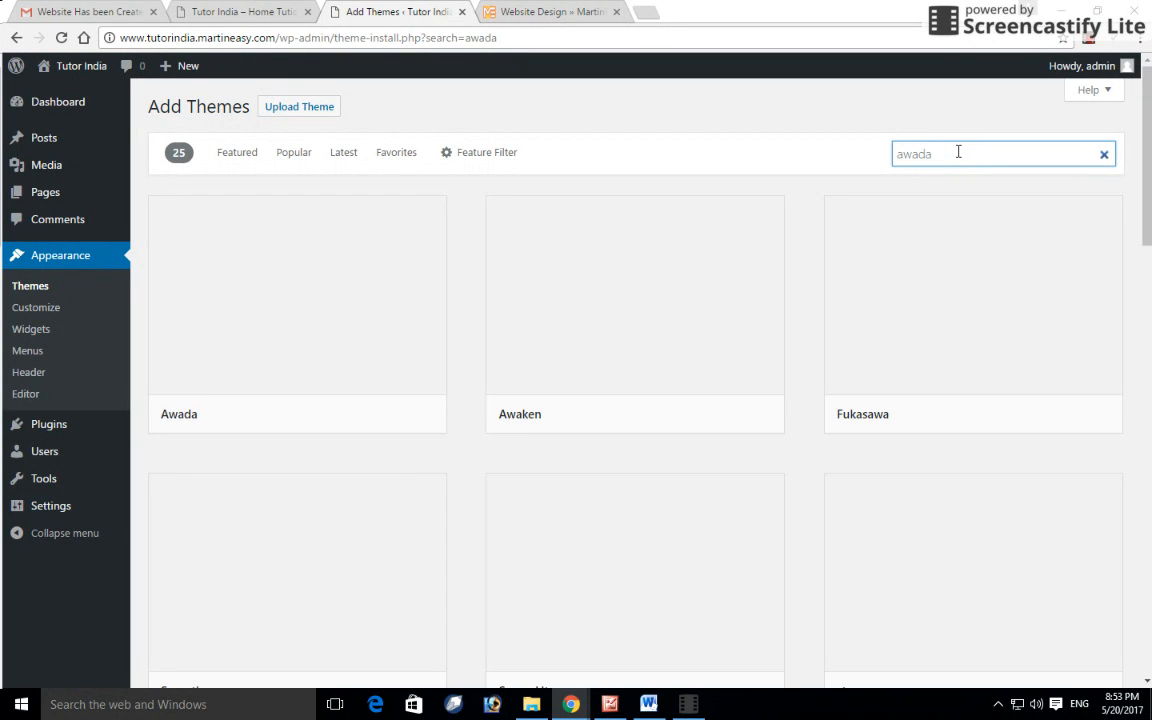
pyautogui.moveTo(355, 303)
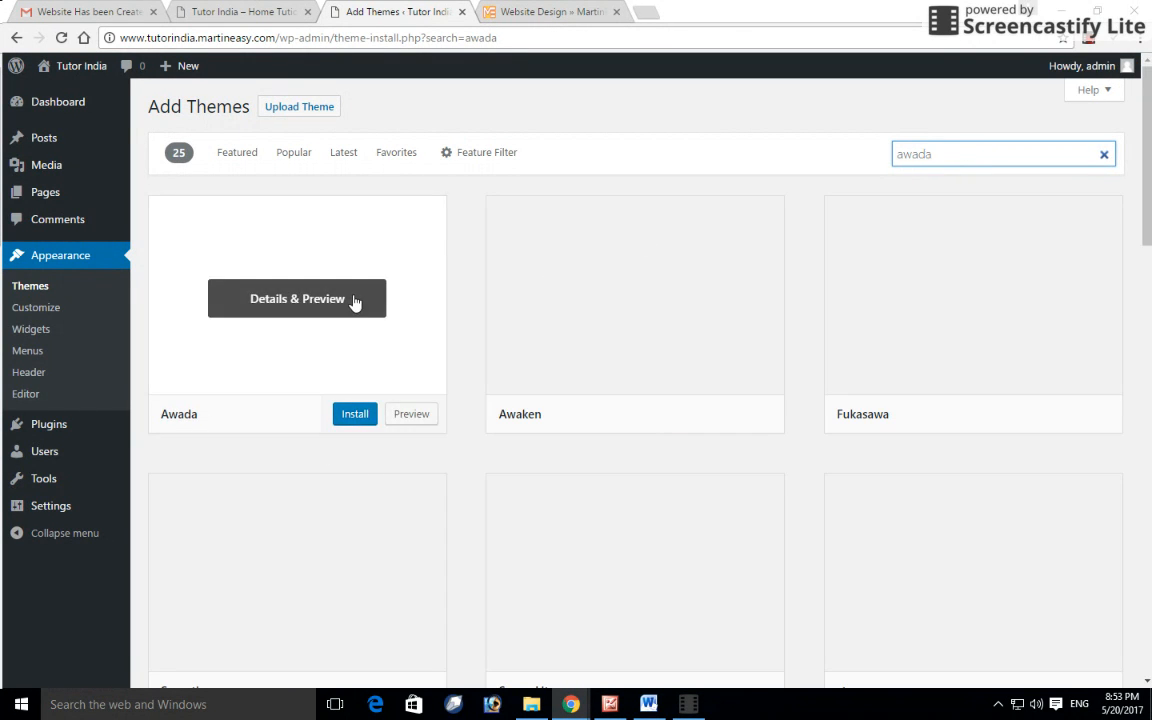
pyautogui.click(355, 415)
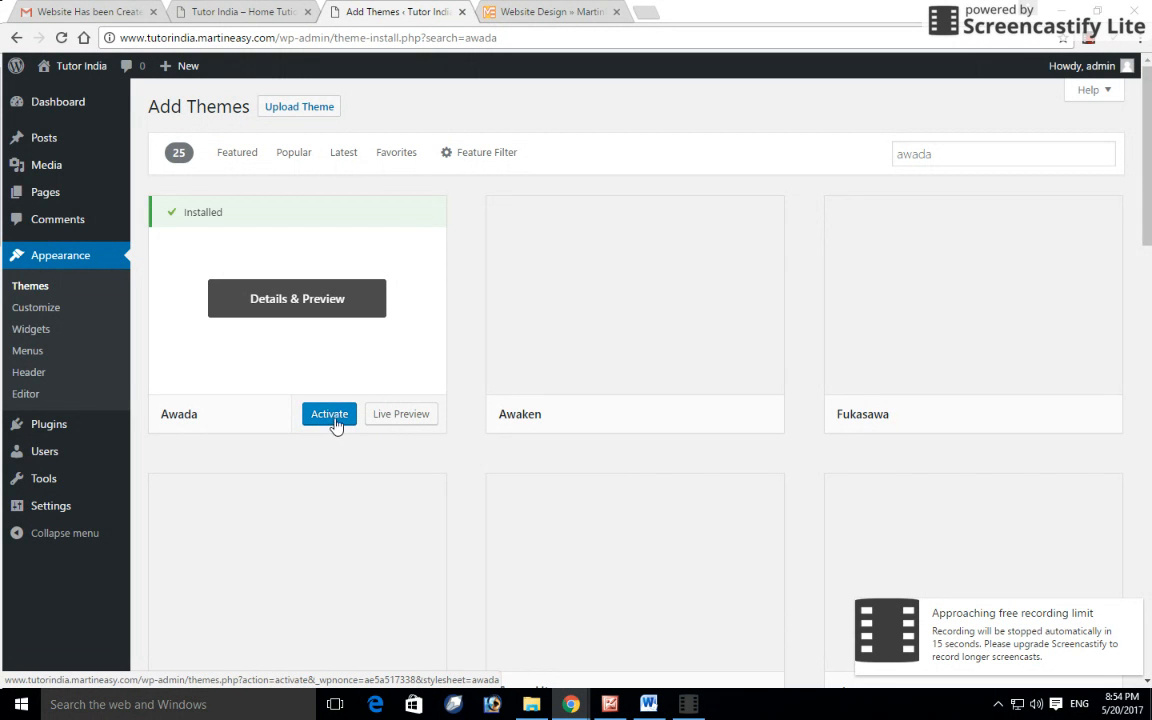
pyautogui.click(334, 419)
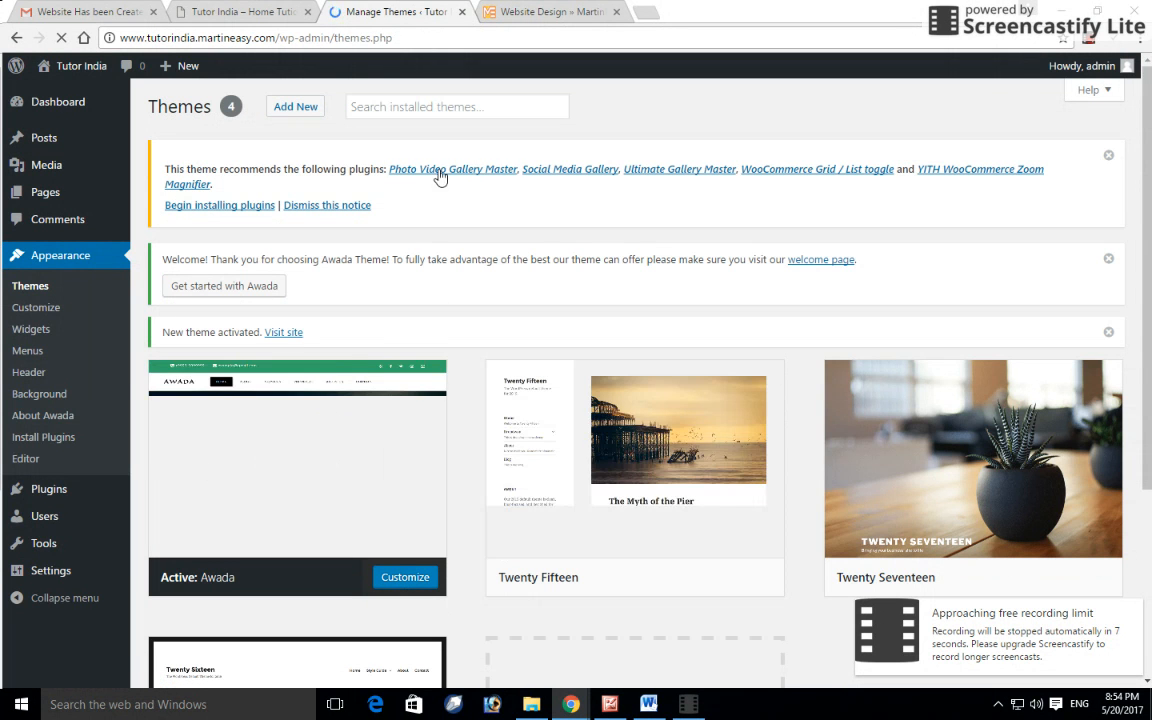
pyautogui.click(975, 638)
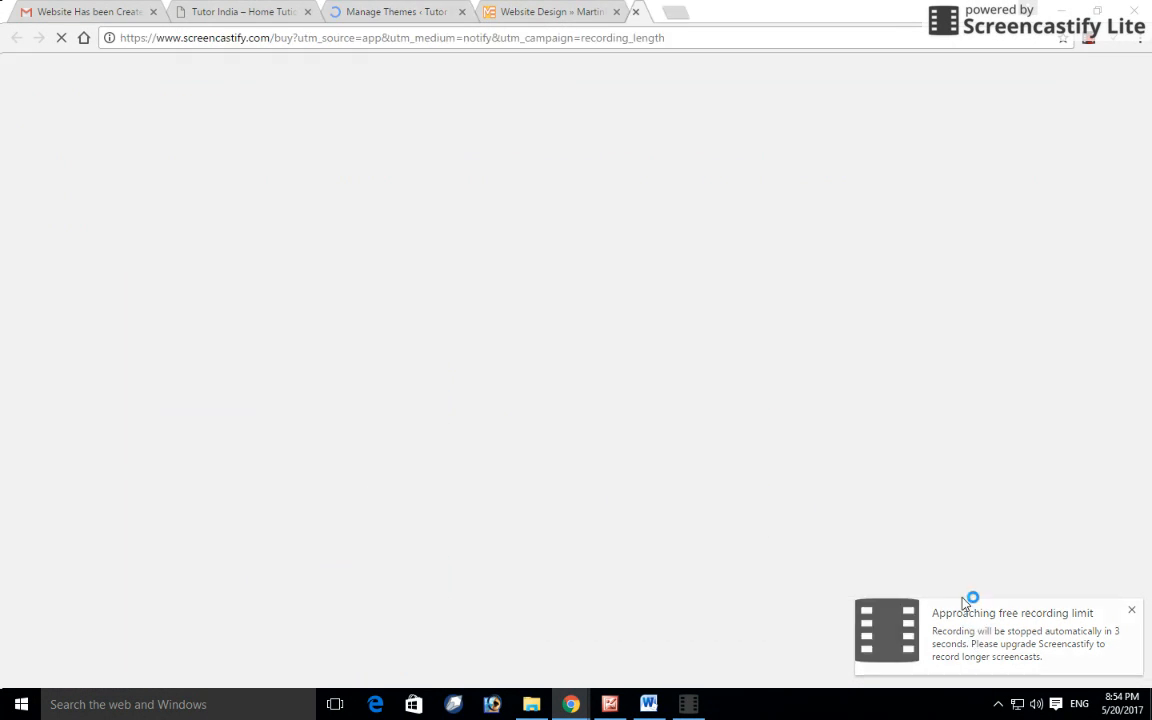